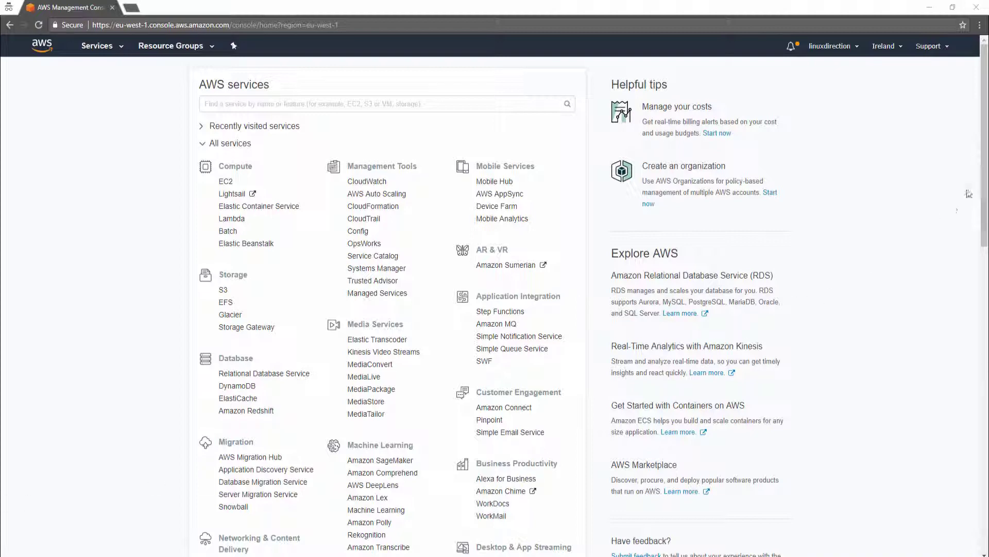
- Open the VPC security groups list and view the actions offered for the default security group
left_click_drag(981, 178, 982, 253)
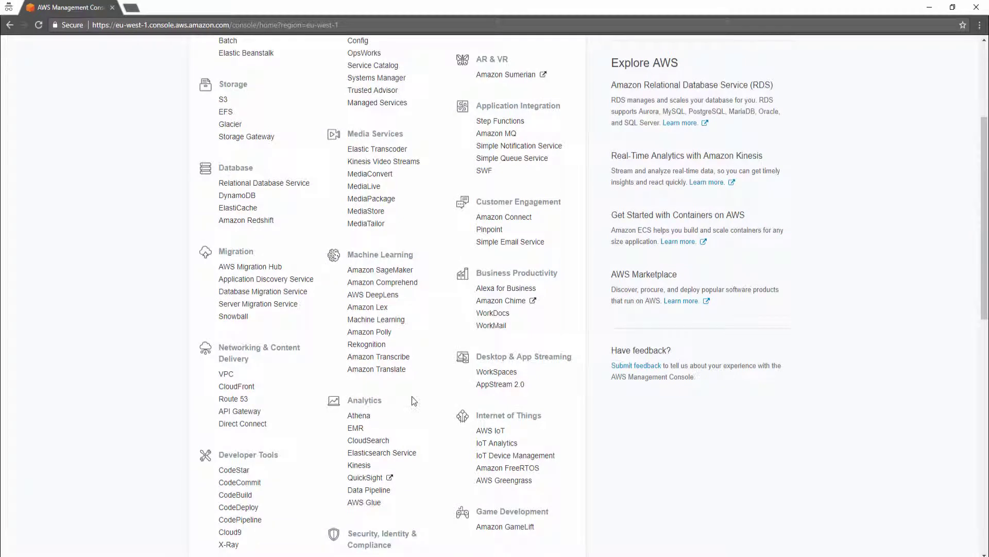
left_click(227, 375)
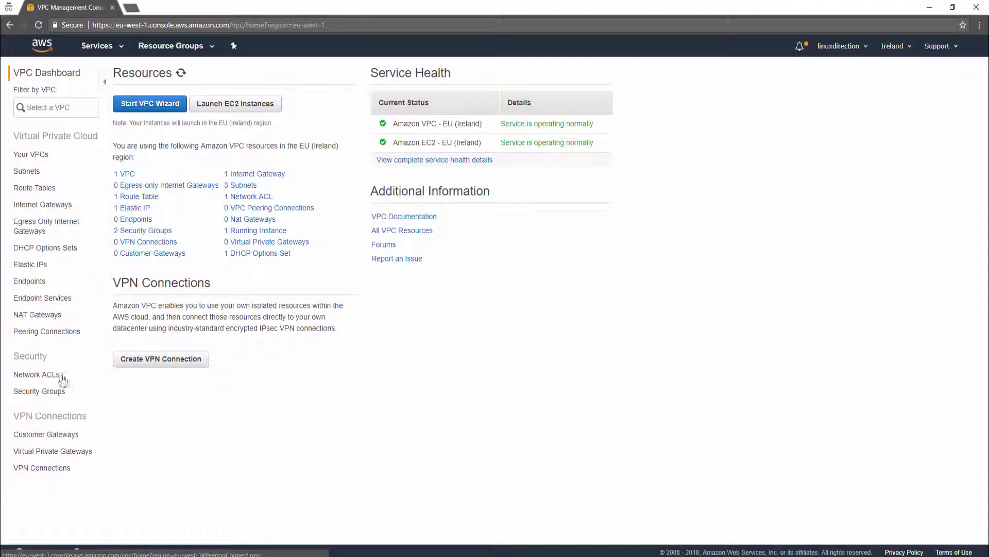
left_click(60, 395)
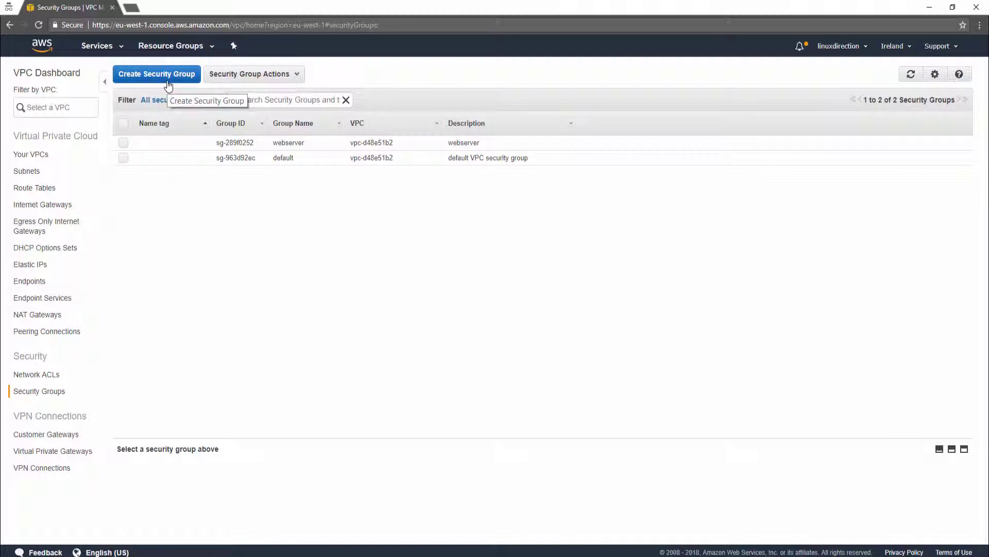
left_click(230, 77)
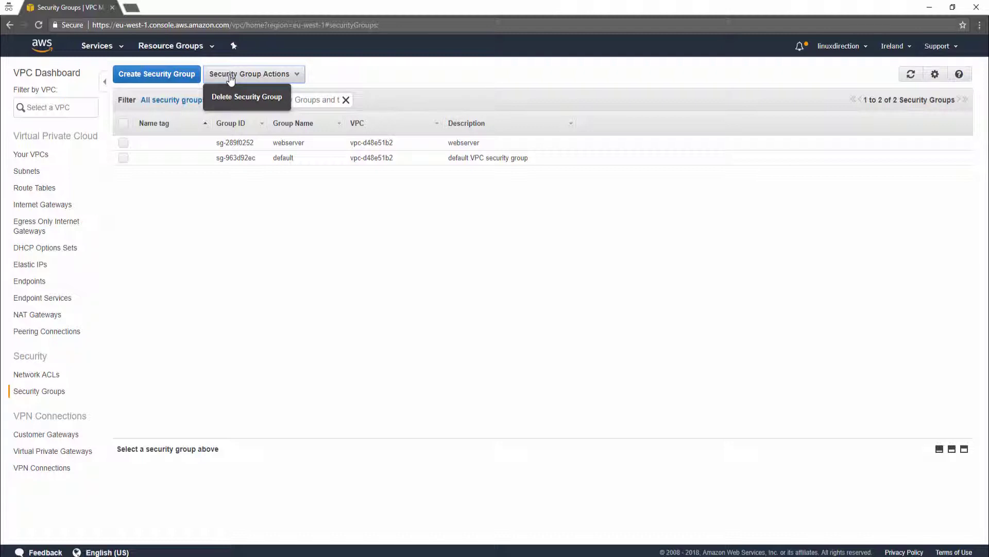
left_click(124, 158)
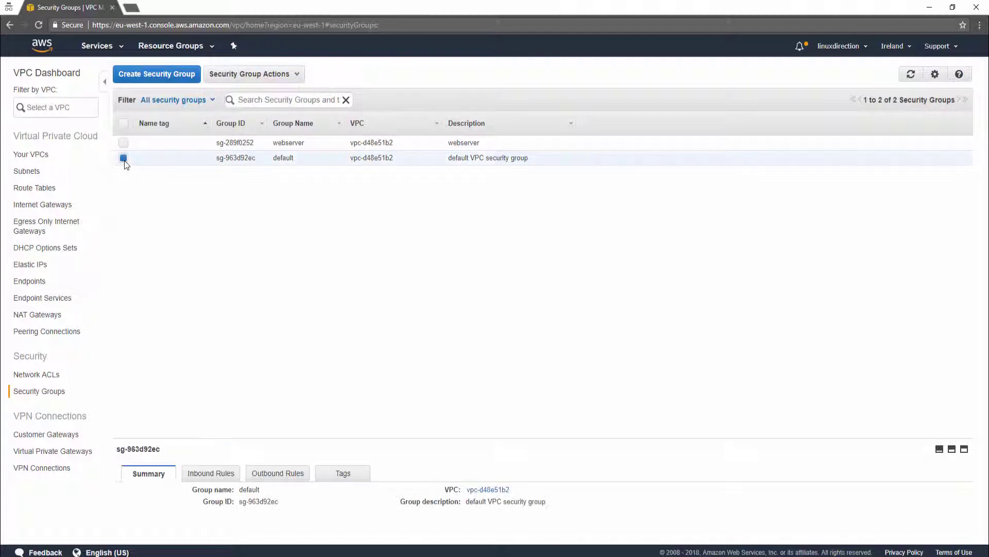
left_click(262, 77)
- Switch to the EC2 service, open its security groups list and dismiss the resource ID notification
left_click(44, 51)
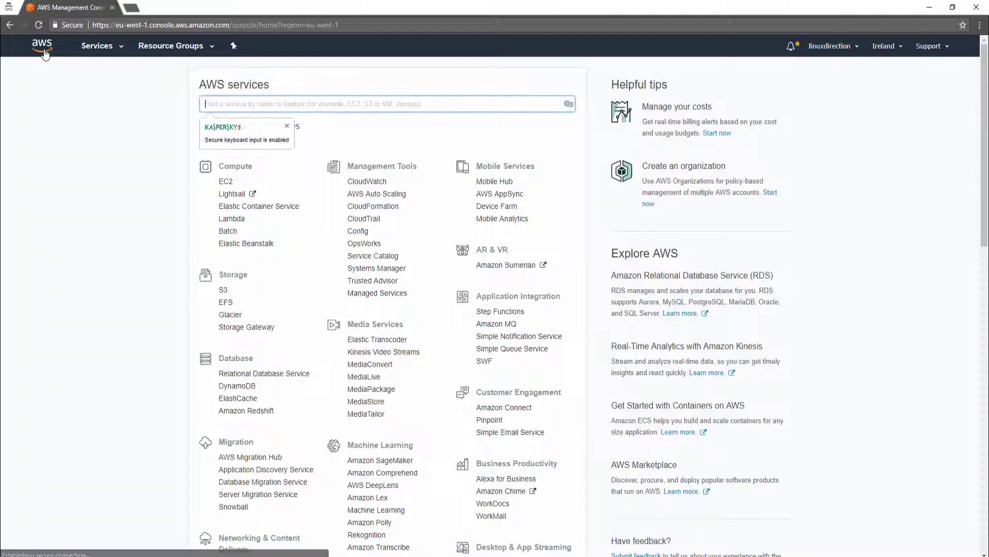
left_click(231, 183)
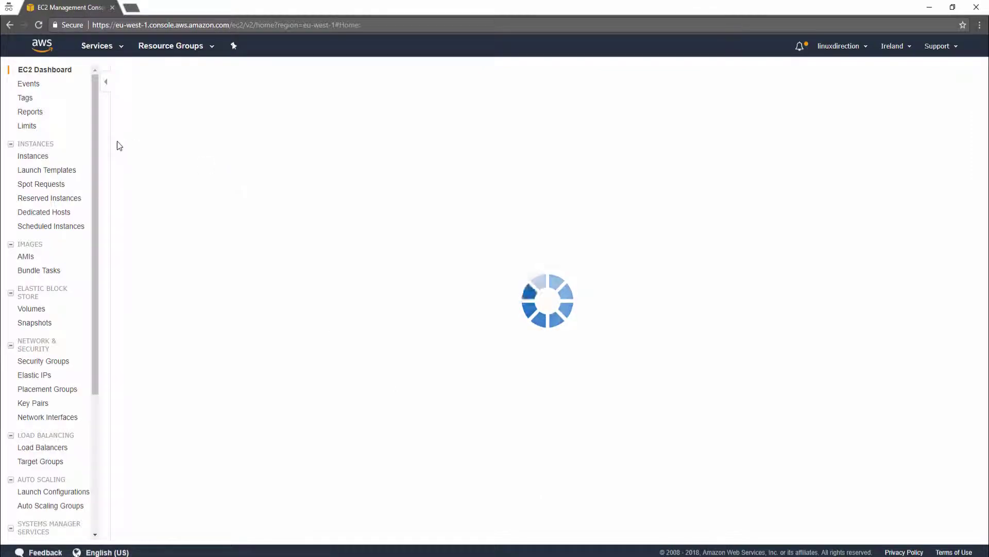
left_click_drag(95, 130, 98, 203)
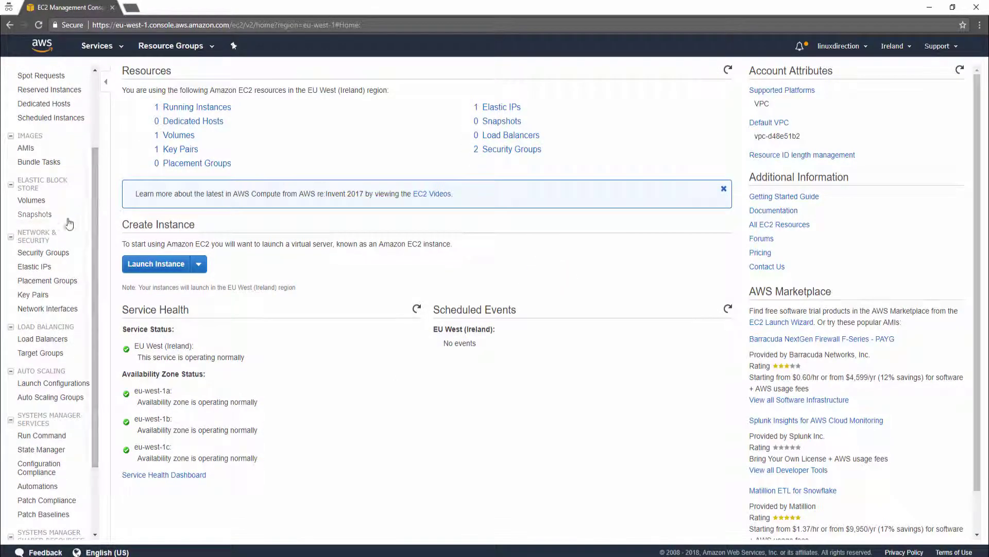
left_click(54, 256)
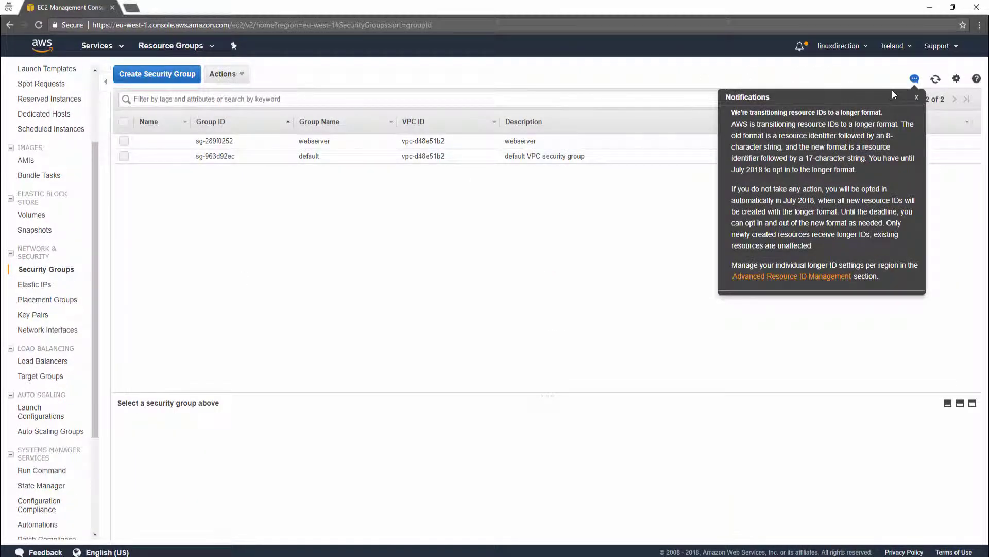
left_click(916, 97)
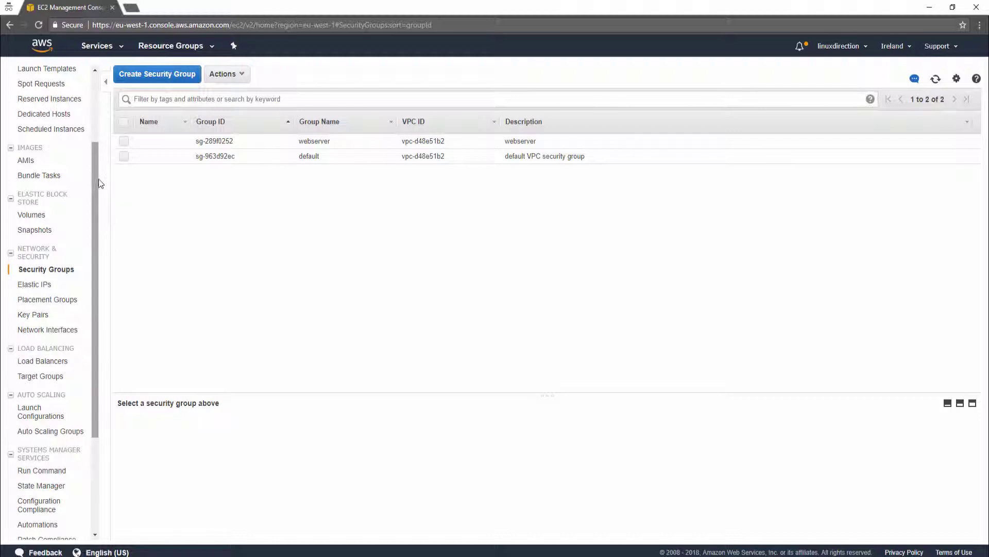
- Copy the webserver-one instance's public DNS name and load it as a website in a new browser tab
left_click_drag(98, 178, 94, 98)
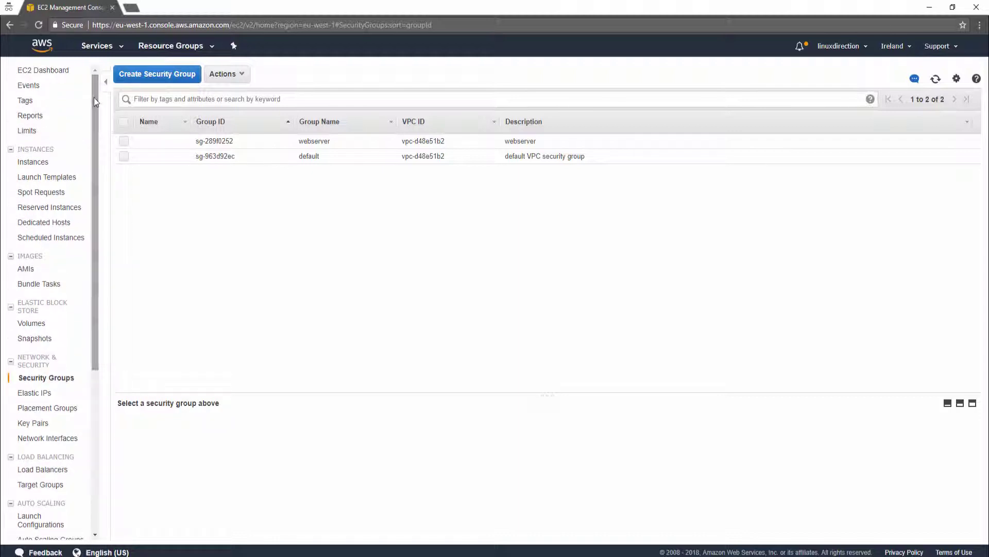
left_click(44, 168)
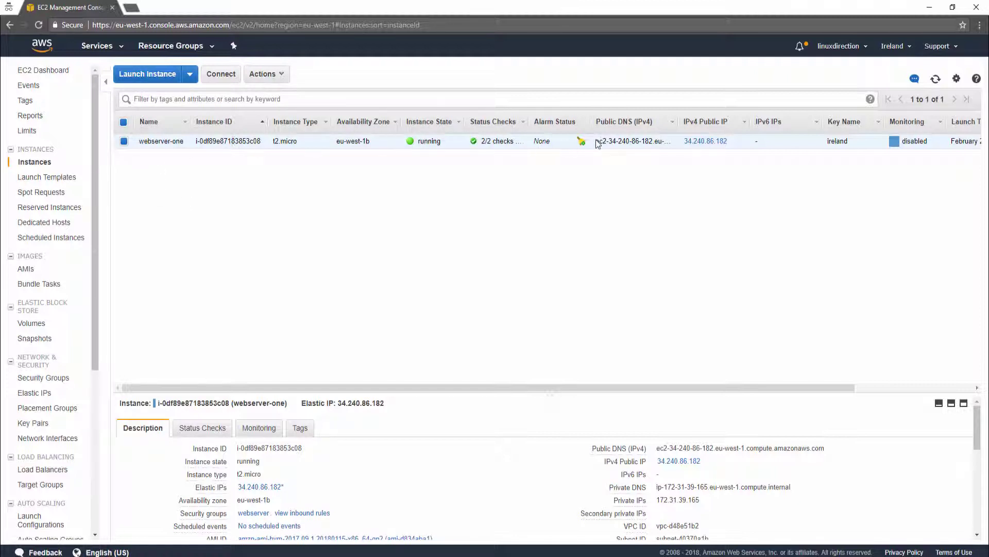
left_click_drag(826, 448, 658, 448)
key("ctrl+c")
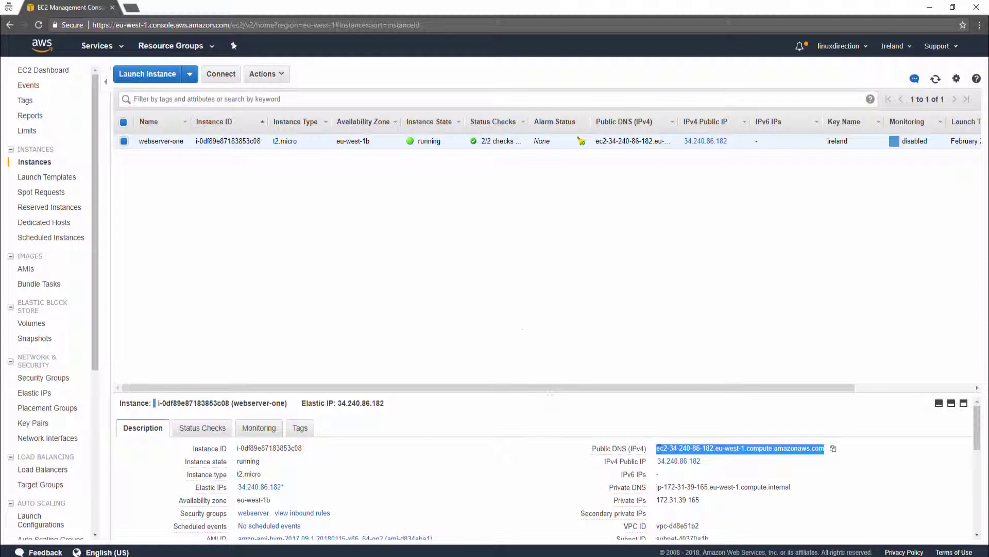
left_click(132, 7)
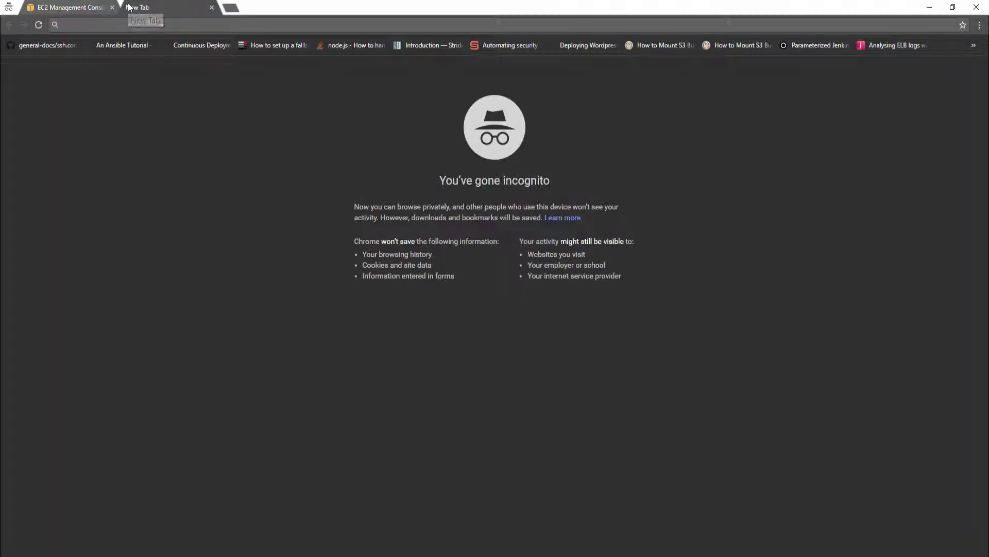
key("ctrl+v")
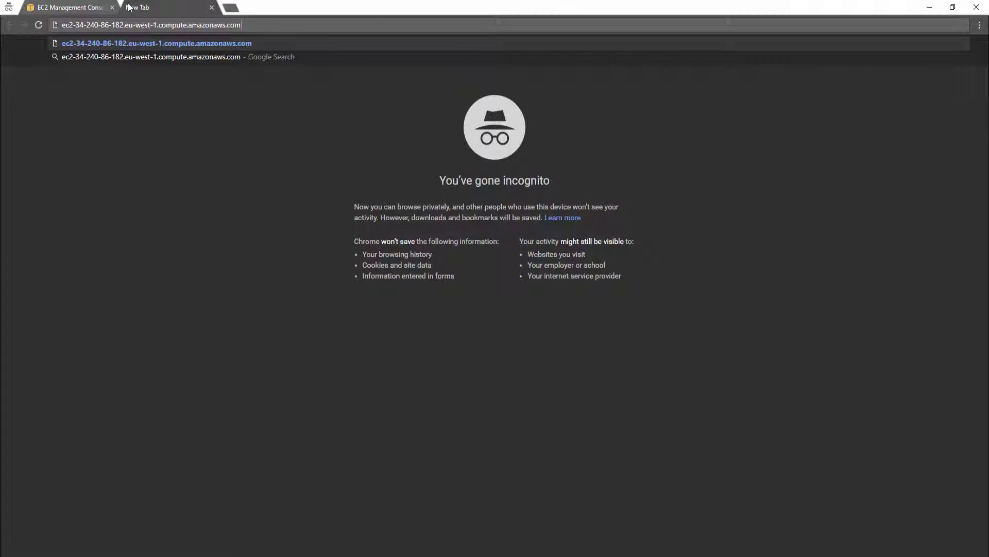
key("Return")
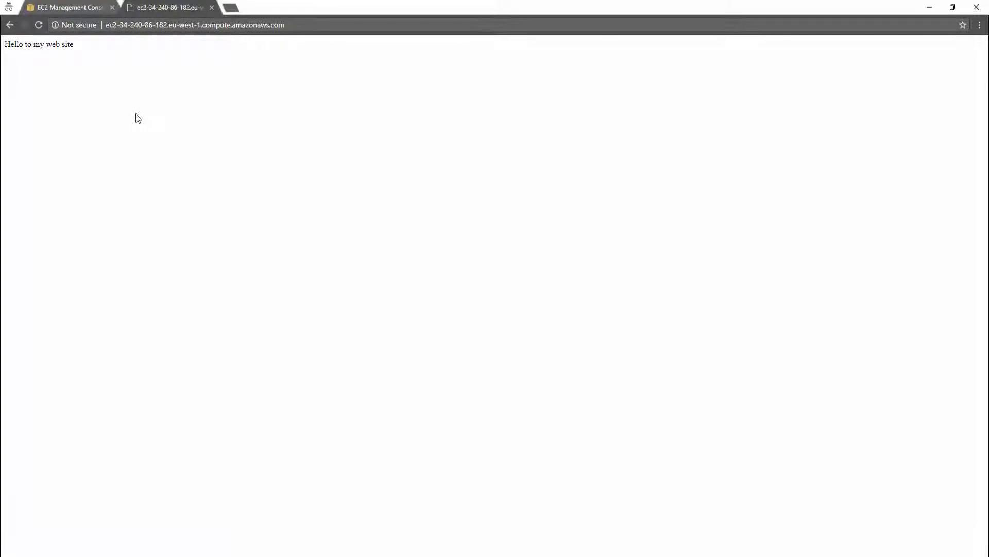
- Return to the EC2 instance details and examine webserver-one's inbound rules, including the sources allowed on port 80
key("ctrl+shift+Tab")
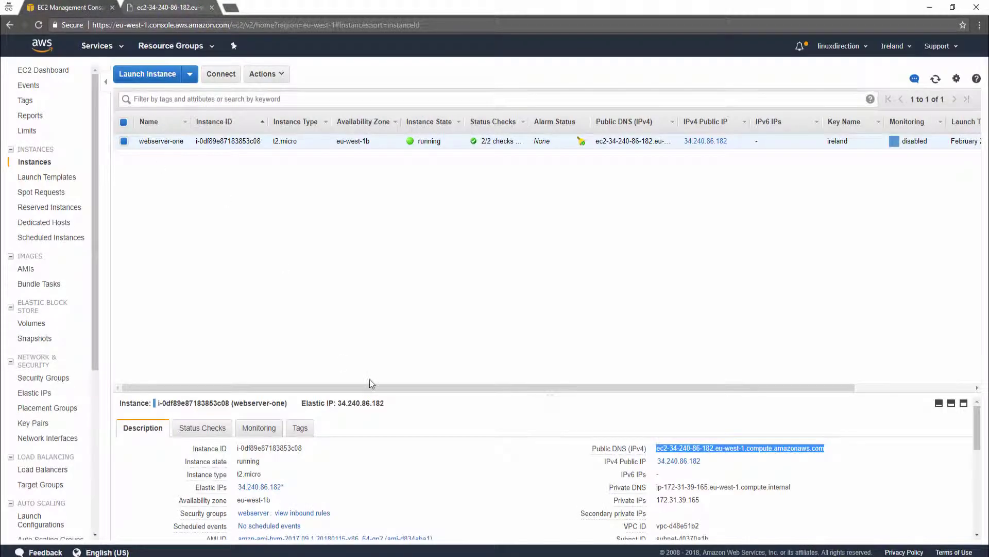
mouse_move(201, 516)
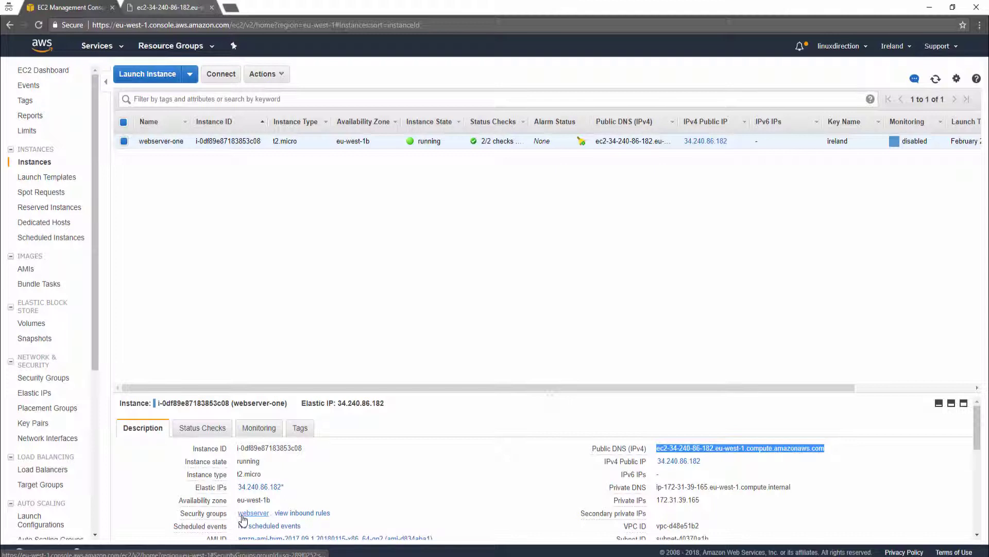
left_click(291, 513)
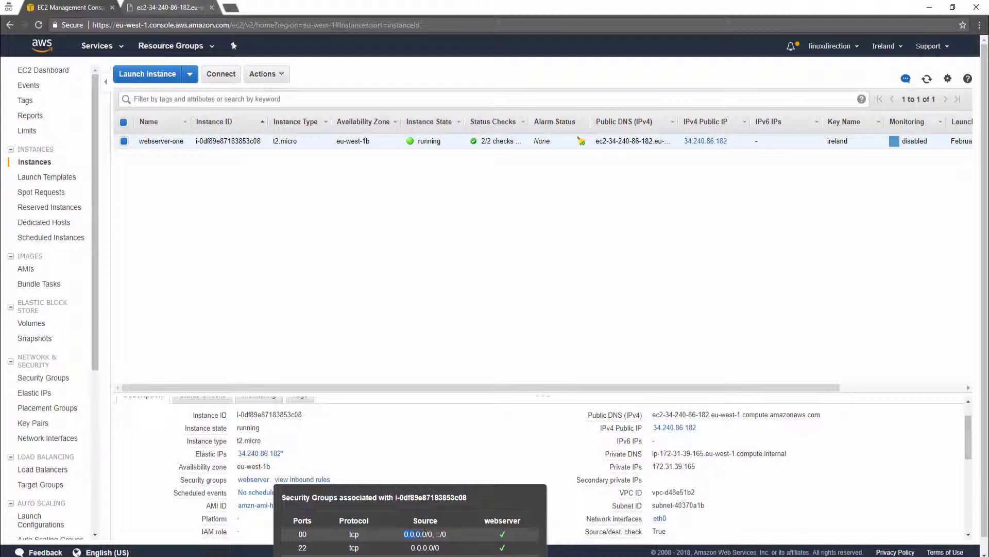
left_click_drag(404, 534, 446, 534)
left_click(434, 534)
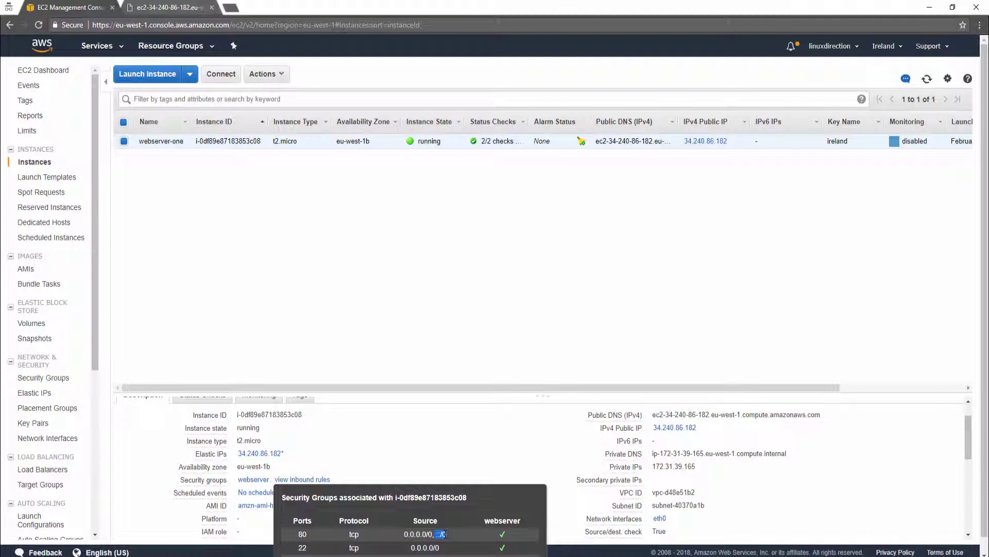
- Open the webserver security group attached to the instance and review its inbound and outbound rules
left_click(253, 479)
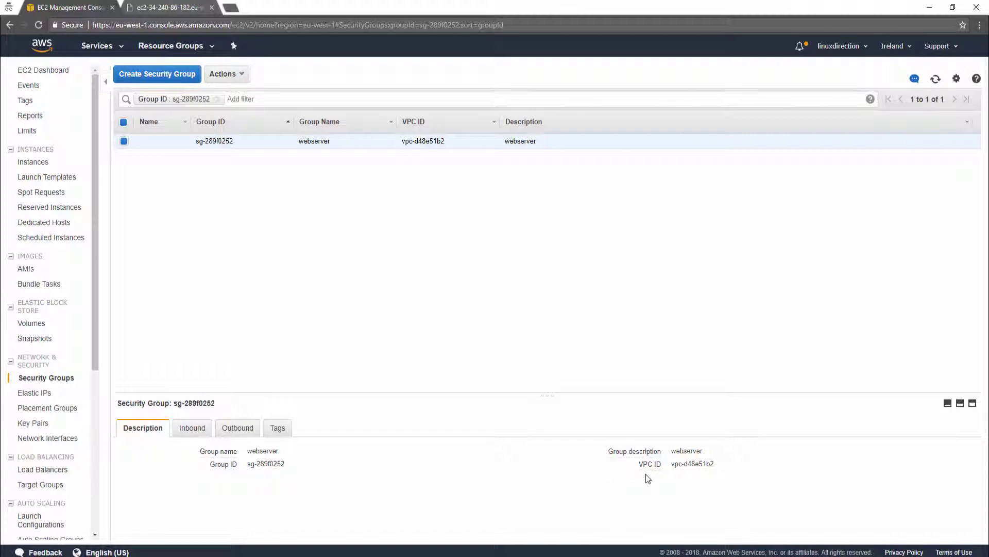
left_click(200, 431)
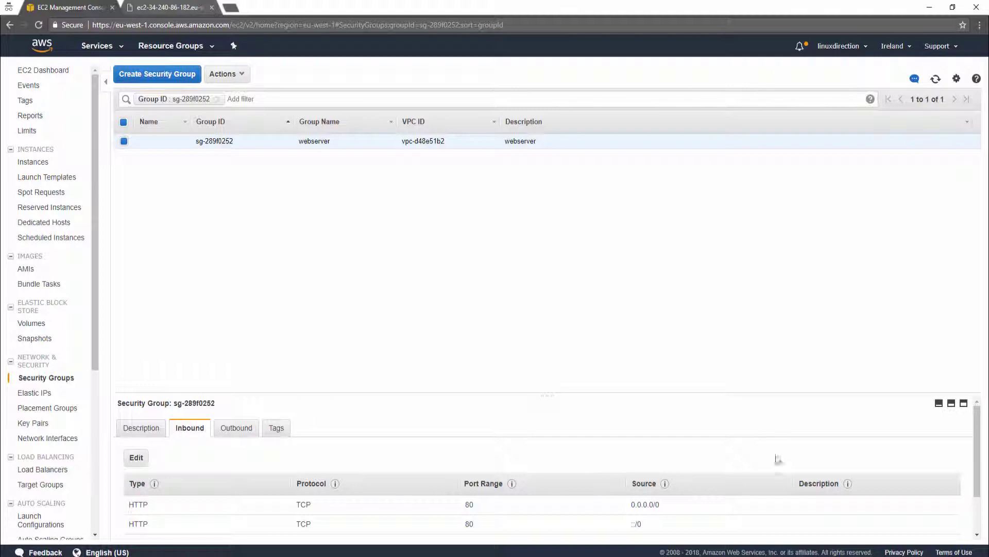
scroll(975, 454, "down", 1)
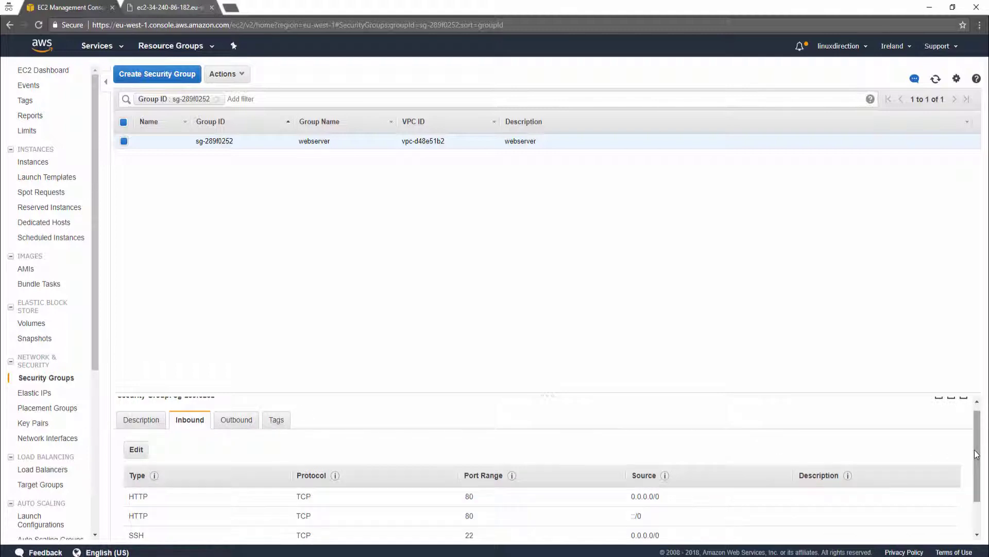
left_click_drag(975, 449, 973, 493)
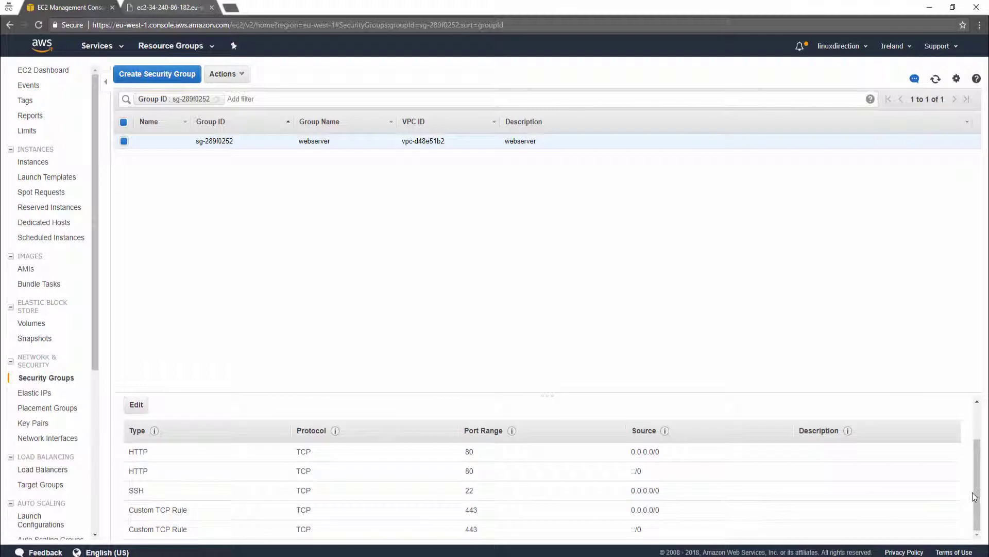
scroll(972, 492, "up", 3)
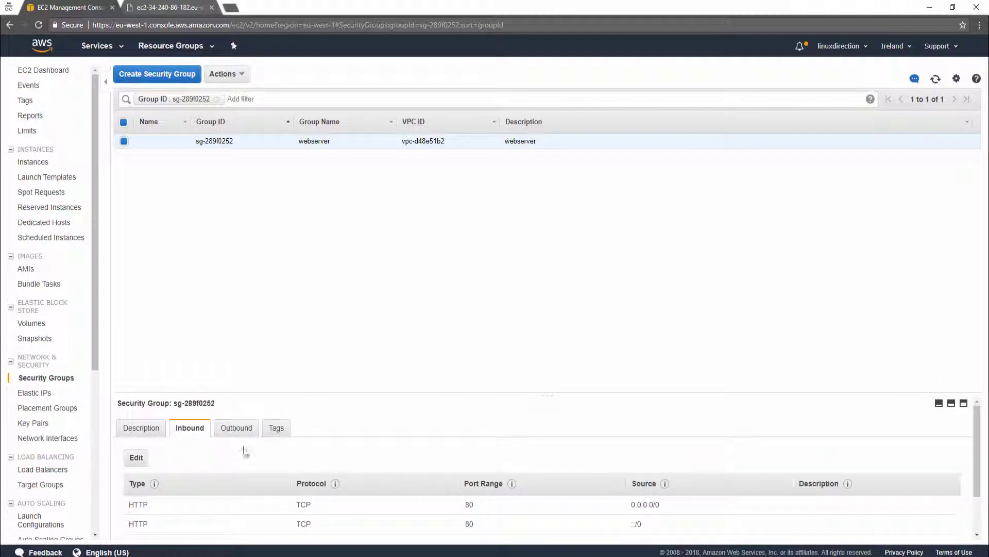
left_click(260, 436)
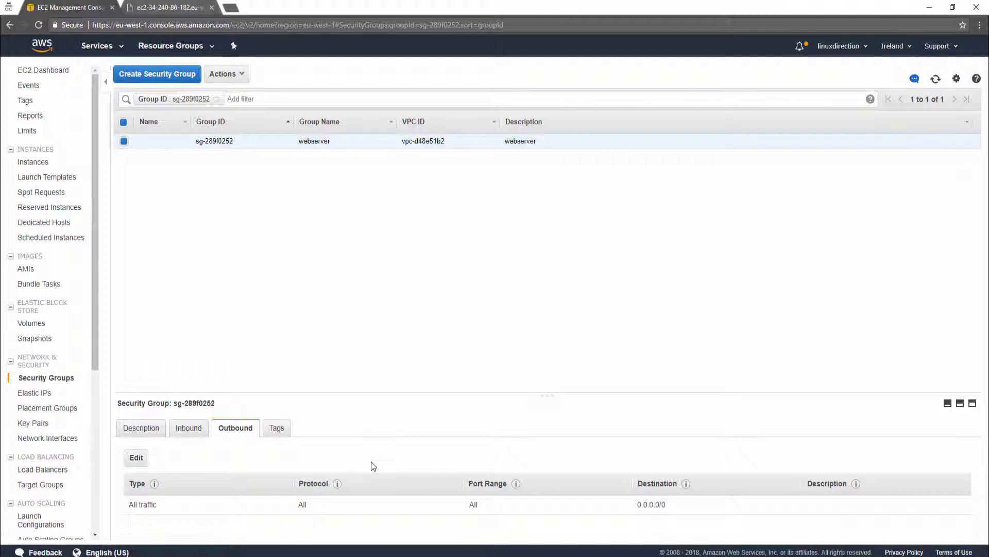
- Delete both HTTP rules and both port 443 rules from the webserver group's inbound rules, keeping only SSH, and save
left_click(198, 430)
left_click(136, 457)
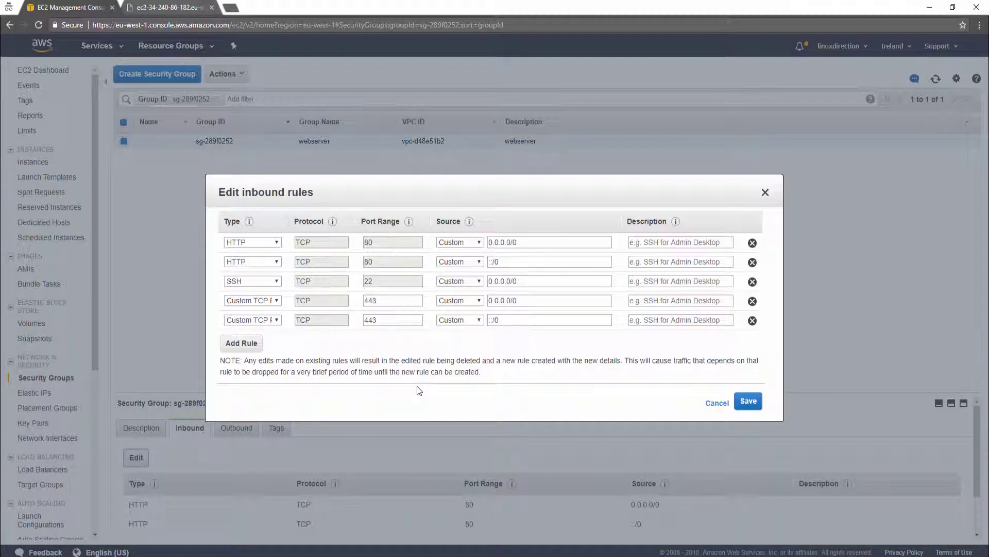
left_click(752, 243)
left_click(752, 243)
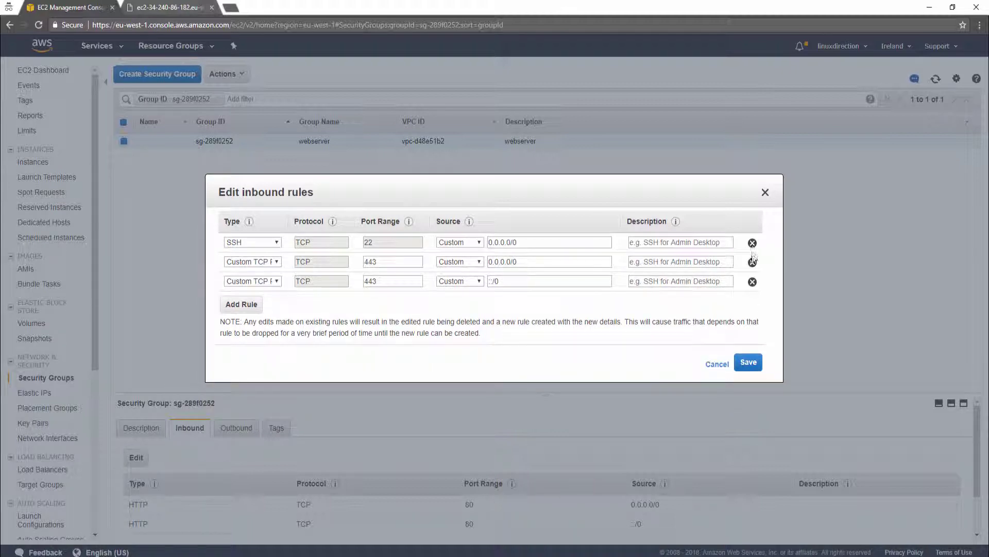
left_click(752, 262)
left_click(752, 263)
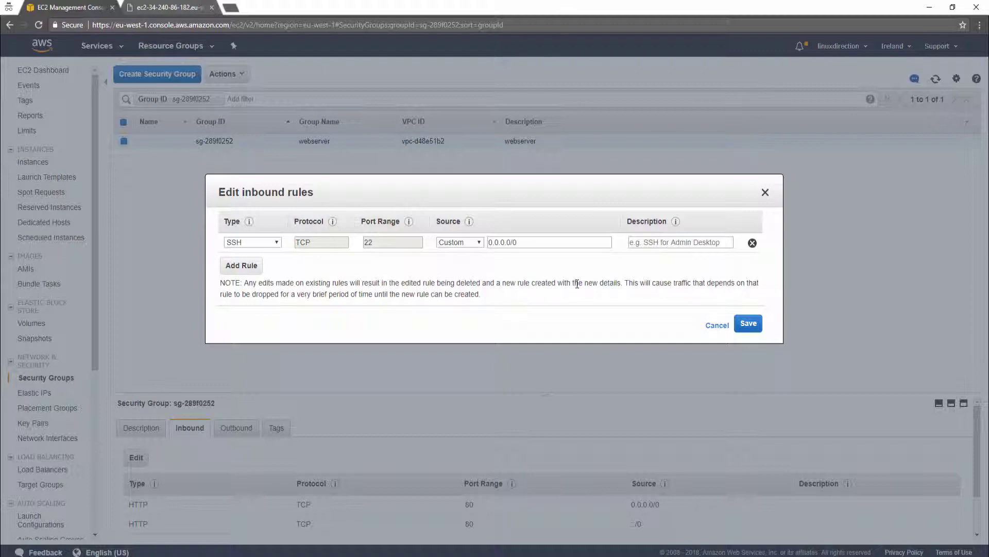
left_click(751, 325)
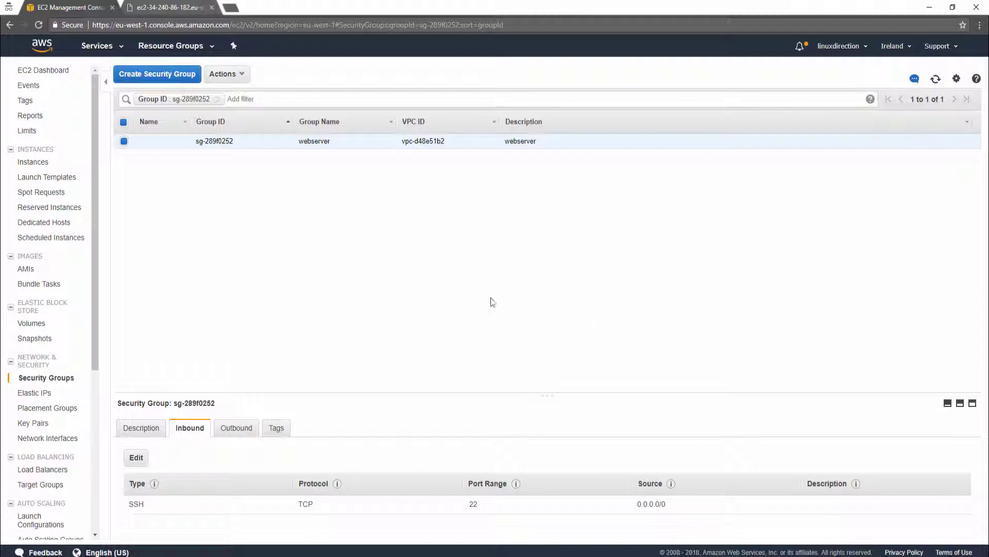
- Reload the website to test its access with the changed rules, and return to the security group in the EC2 console
left_click(171, 12)
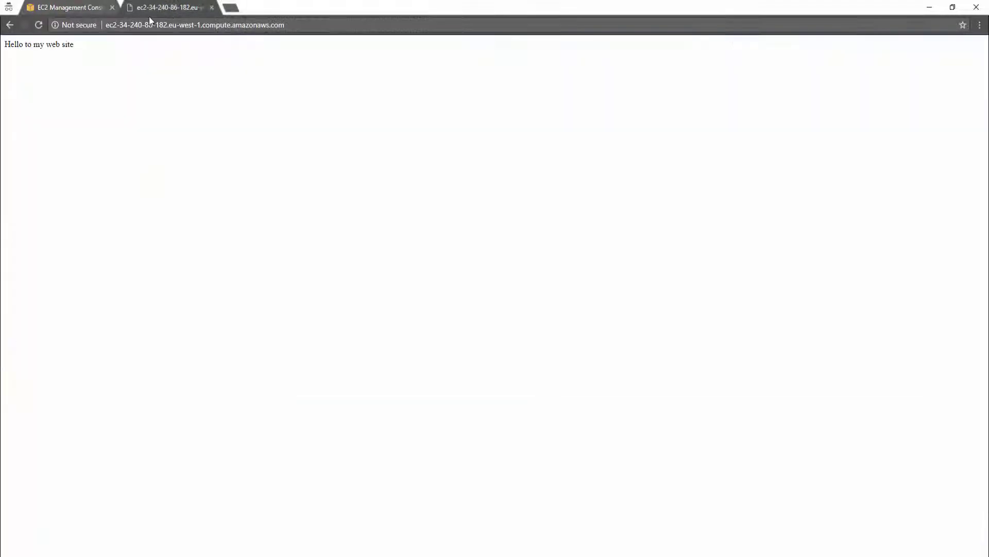
left_click(38, 25)
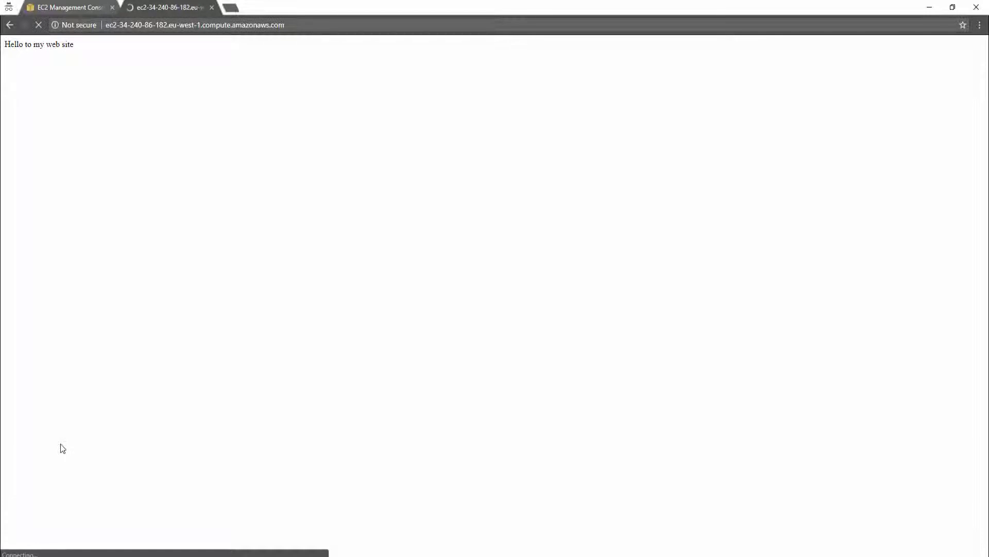
left_click(58, 9)
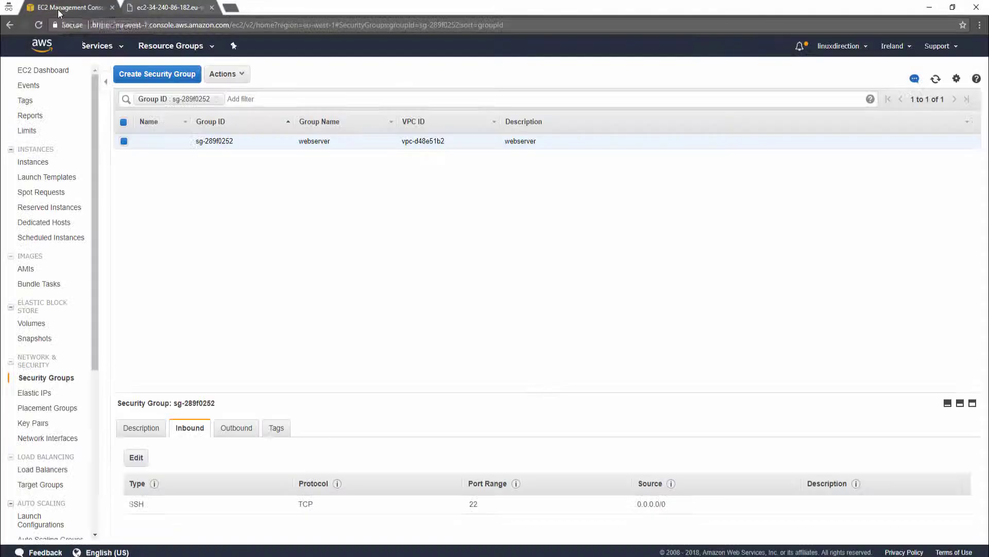
- Add an HTTP rule for port 80 to the webserver group's inbound rules
left_click(139, 456)
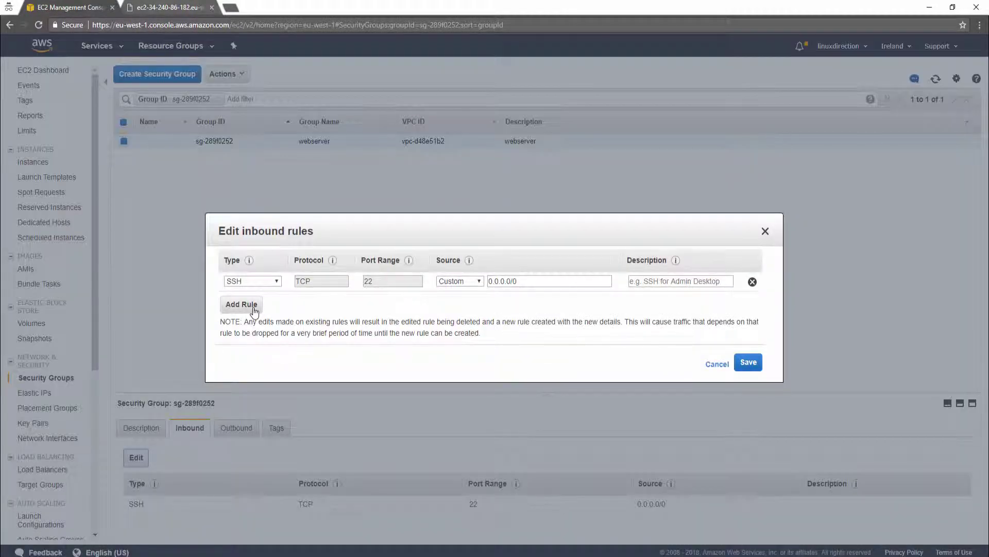
left_click(241, 305)
left_click(274, 301)
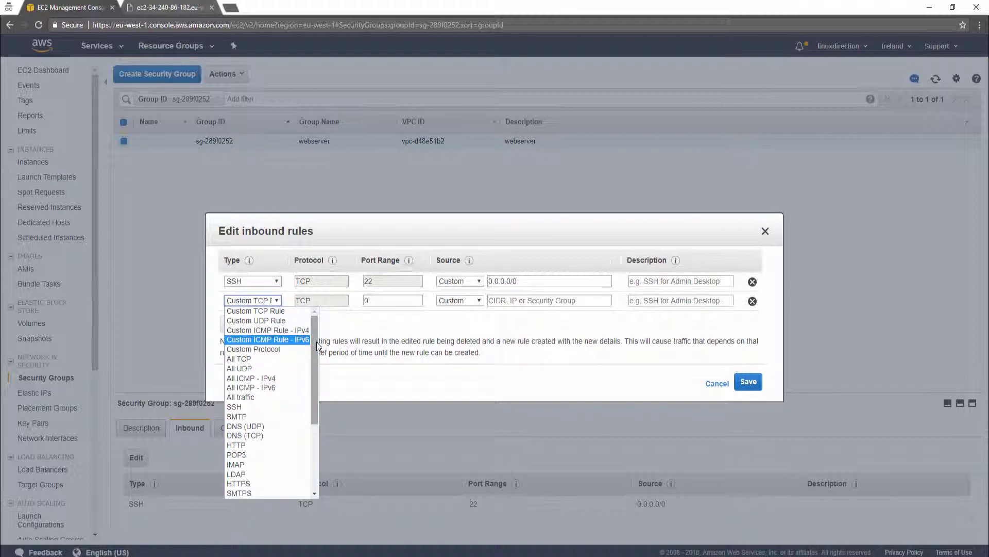
left_click_drag(316, 350, 321, 375)
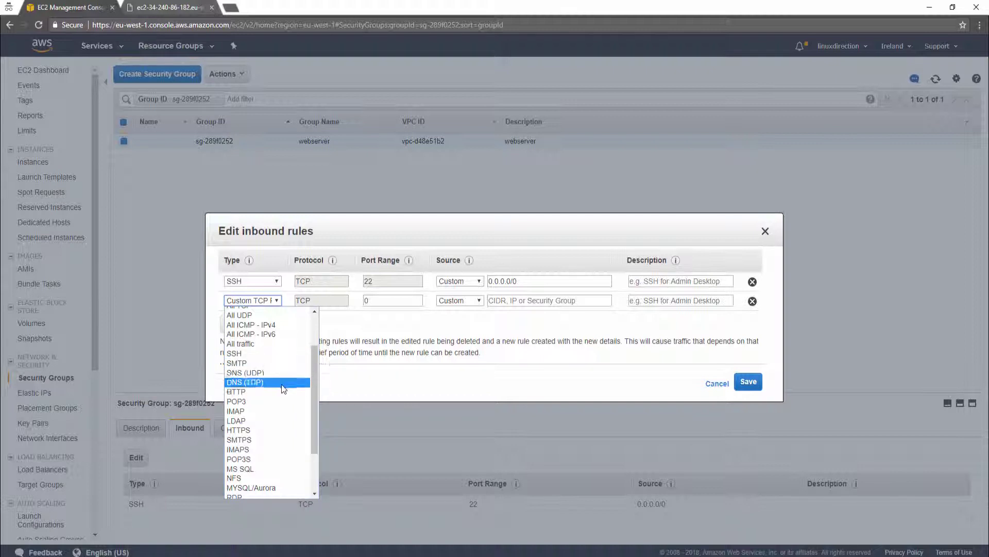
mouse_move(314, 400)
left_mouse_down()
mouse_move(315, 431)
mouse_move(312, 413)
left_mouse_up()
left_click(282, 369)
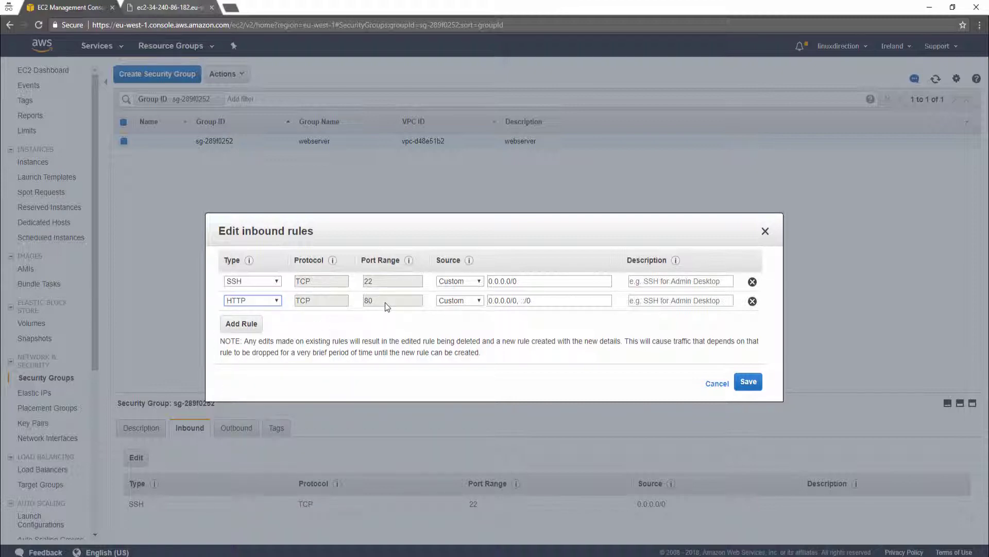
- Allow the HTTP rule's traffic from Anywhere (0.0.0.0/0, ::/0) and save the inbound rules
left_click(467, 301)
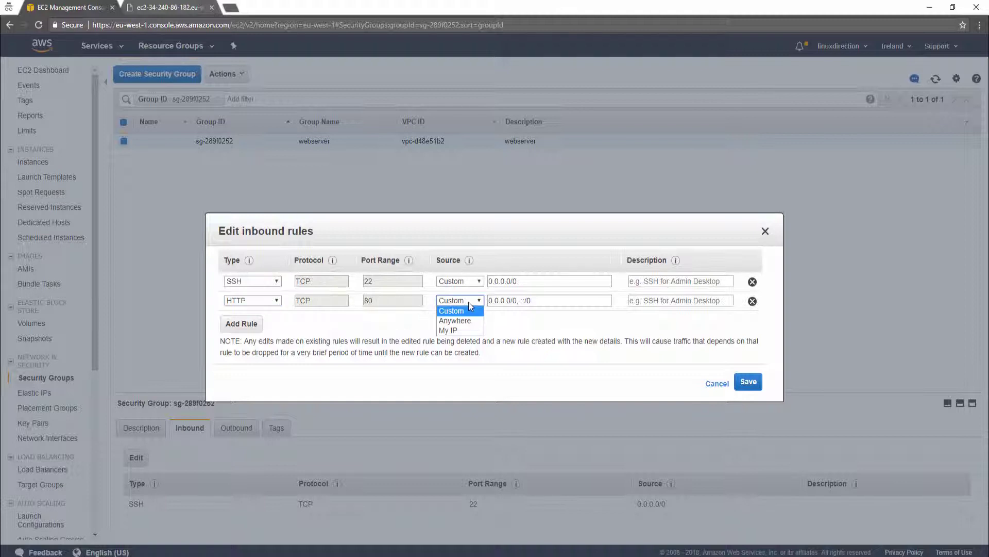
left_click(533, 301)
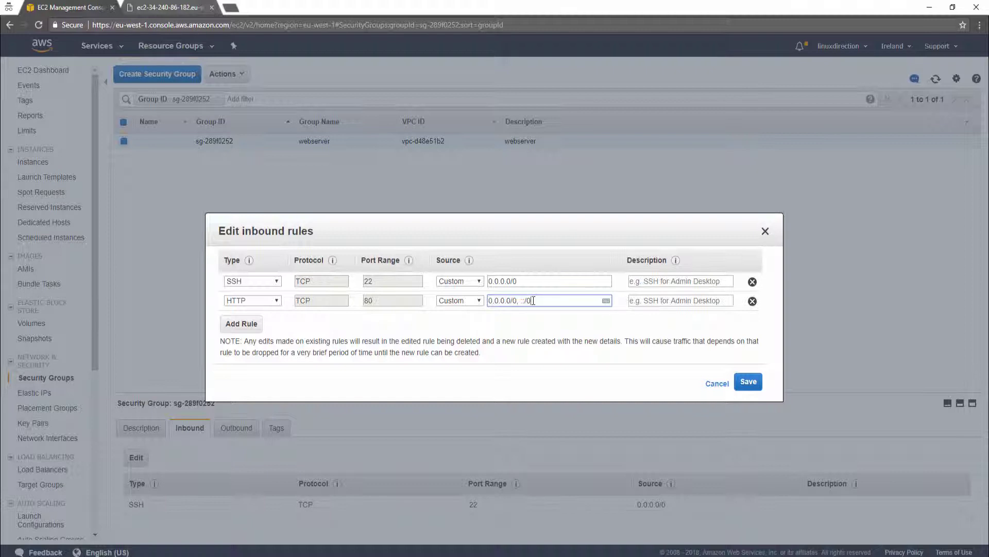
left_click(471, 302)
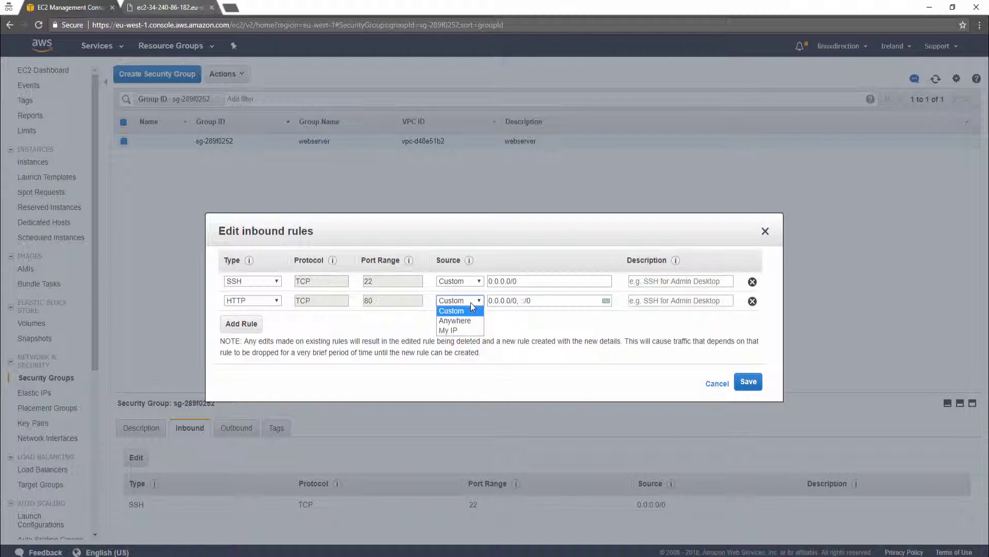
left_click(470, 321)
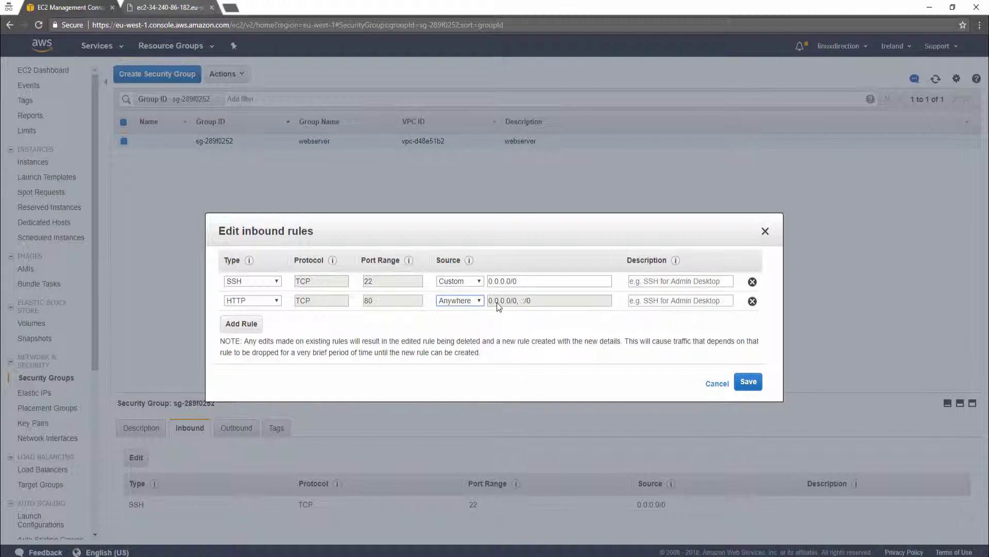
left_click(479, 300)
left_click(750, 382)
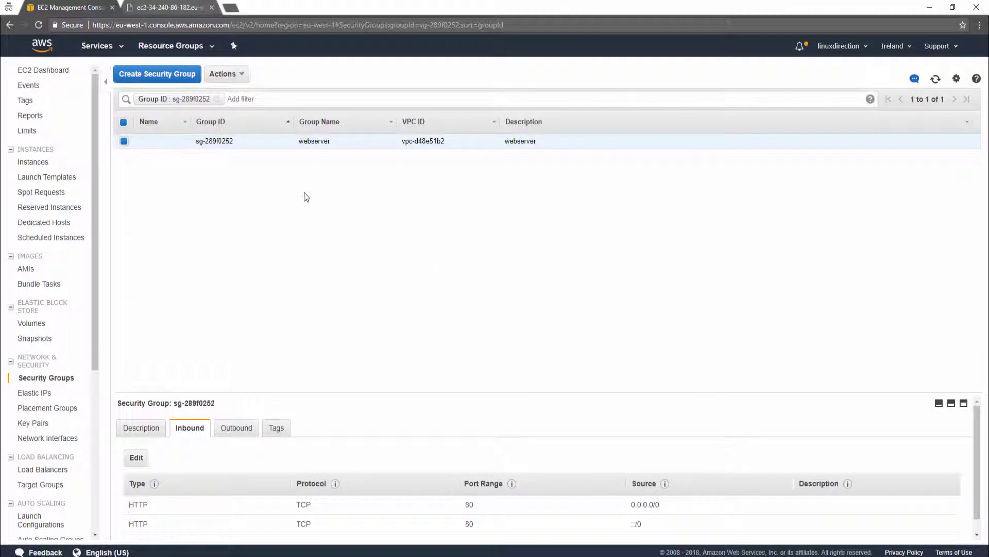
- Reload the website to test access with the HTTP rule in place, and return to the security group in the EC2 console
left_click(168, 8)
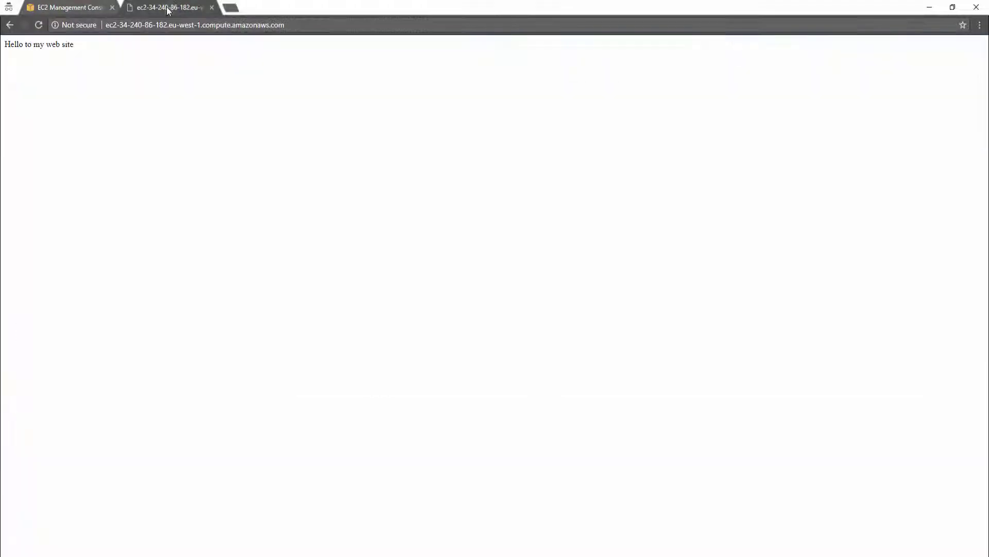
left_click(38, 25)
left_click(84, 8)
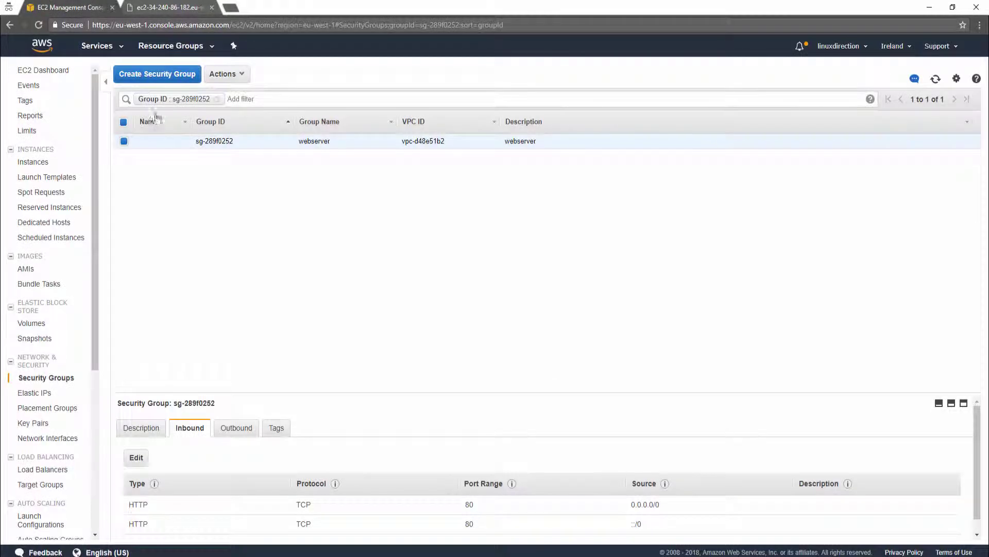
- Edit the webserver group's inbound rules and restrict the SSH rule's source to 35.164.183.97/32
left_click(140, 462)
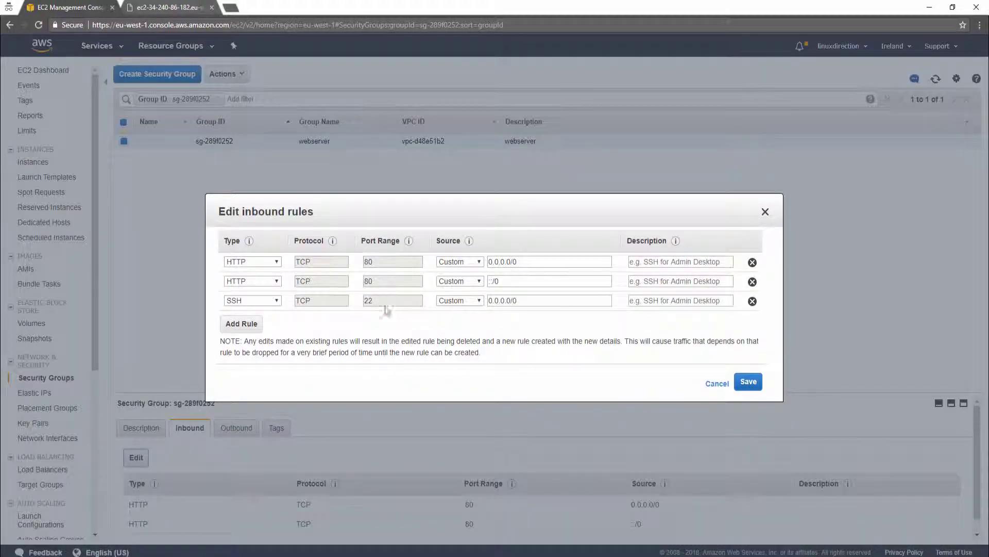
triple_click(532, 302)
type("35.164.183.97")
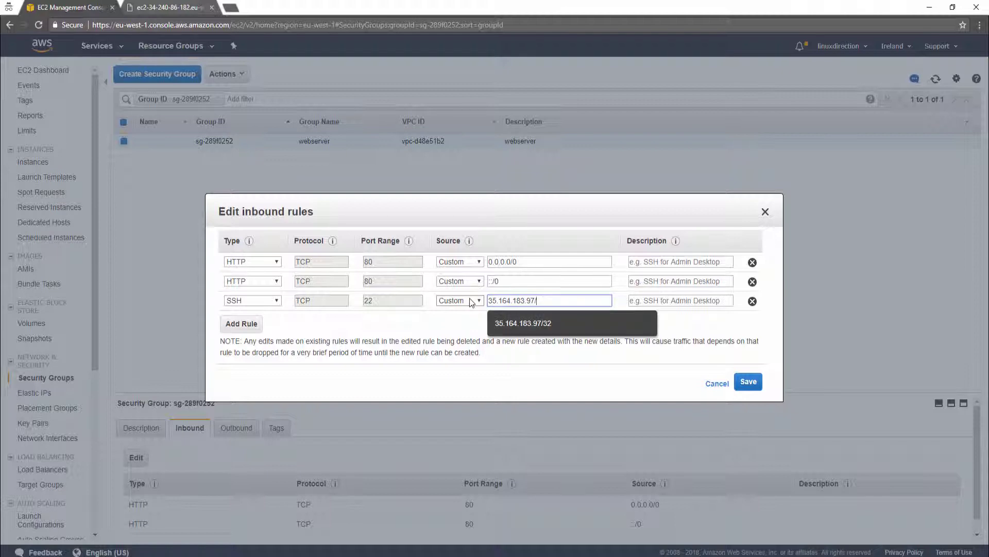
type("/")
left_click(558, 325)
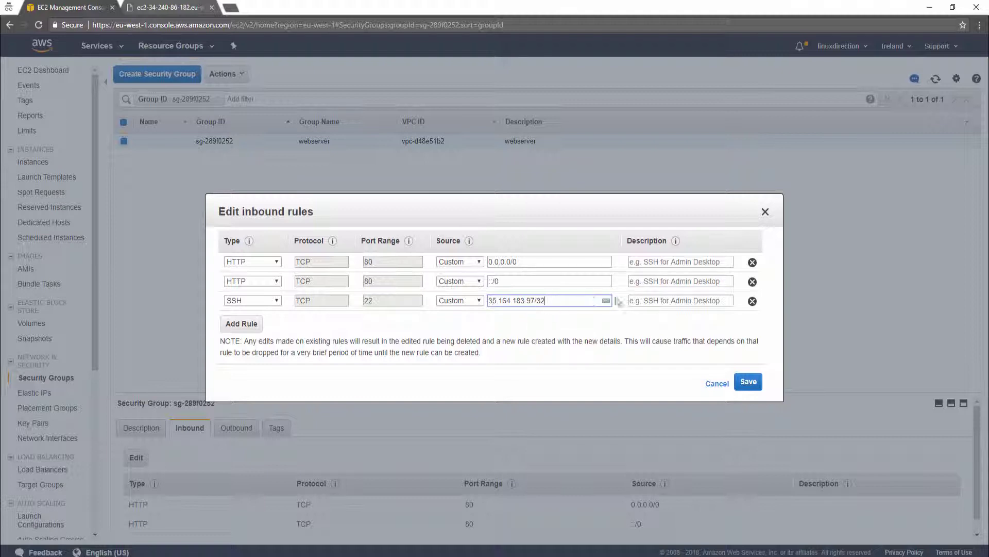
- Describe the SSH rule as Login-Server and save the inbound rules
left_click(639, 300)
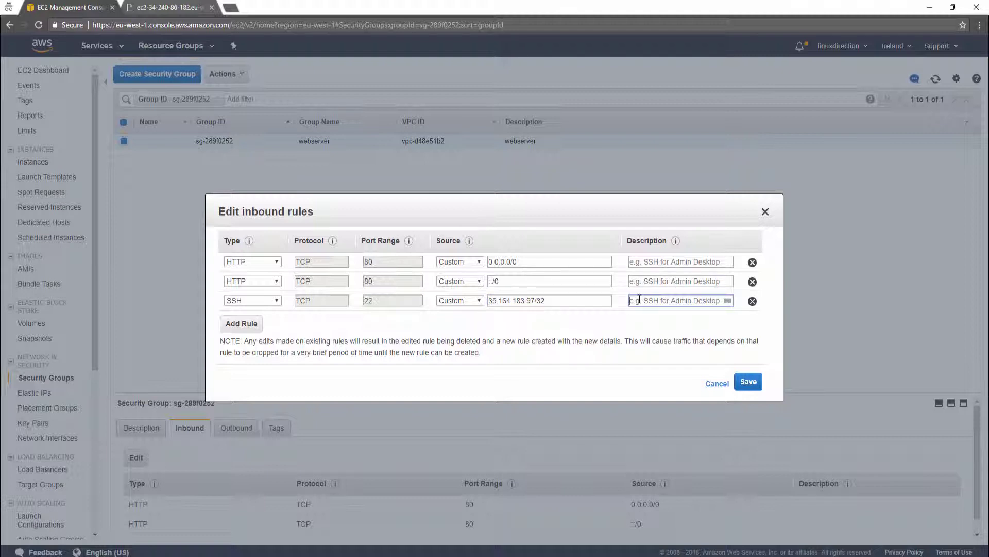
type("Secur")
key("BackSpace")
key("BackSpace")
key("BackSpace")
key("BackSpace")
key("BackSpace")
type("Login-Server")
left_click(747, 382)
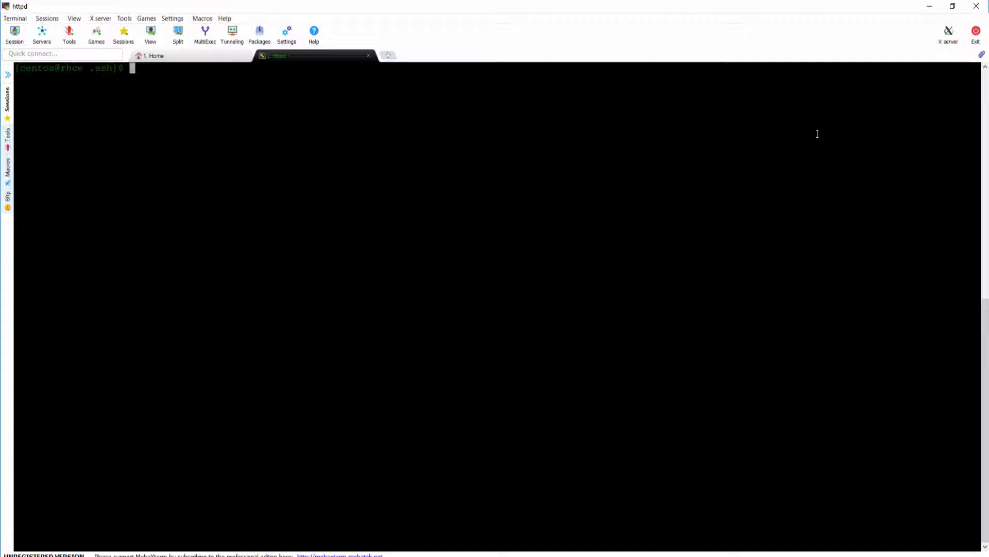
- In the MobaXterm terminal, test SSH login to the web server as ec2-user with ireland.pem, log out and clear the screen
type("ssh -i ireland.pem ec2-user@")
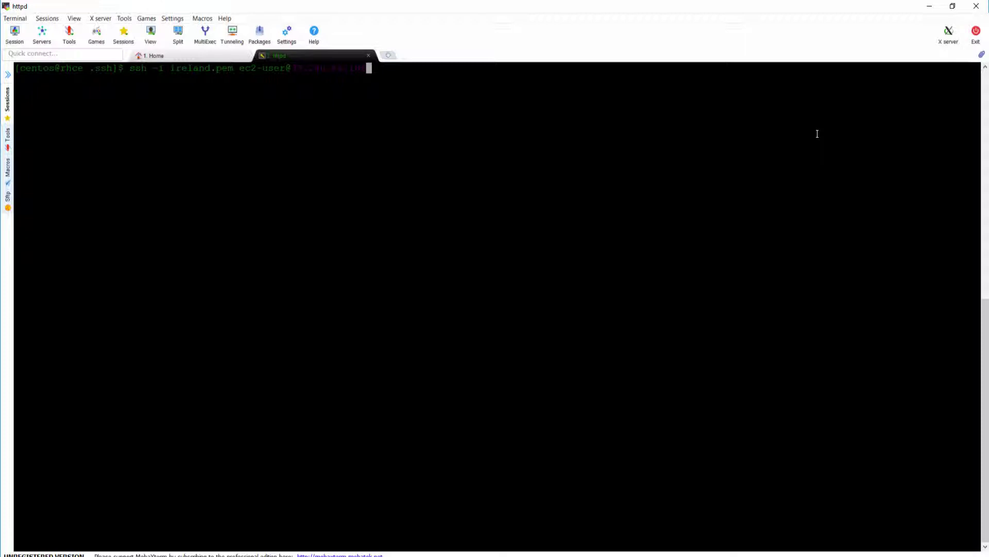
key("Return")
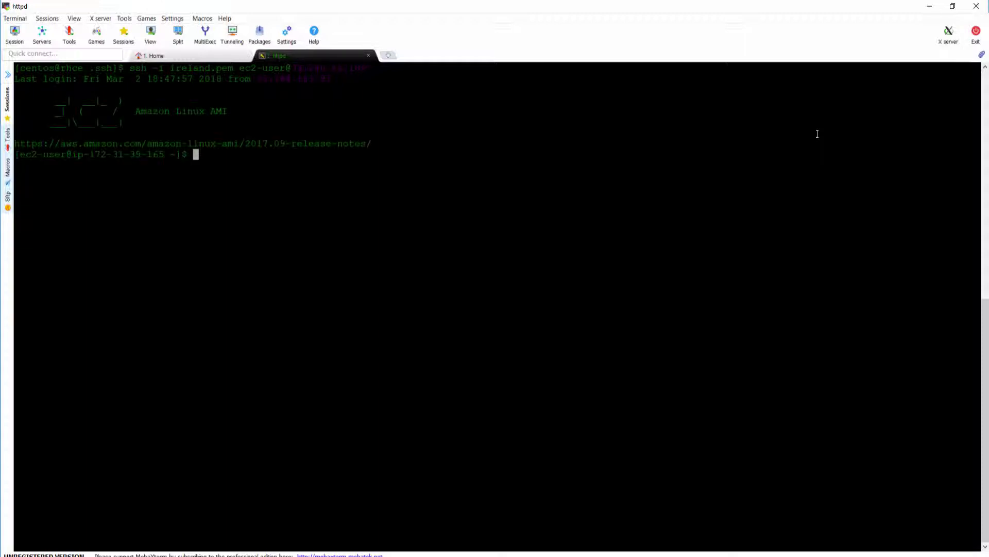
type("exit")
key("Return")
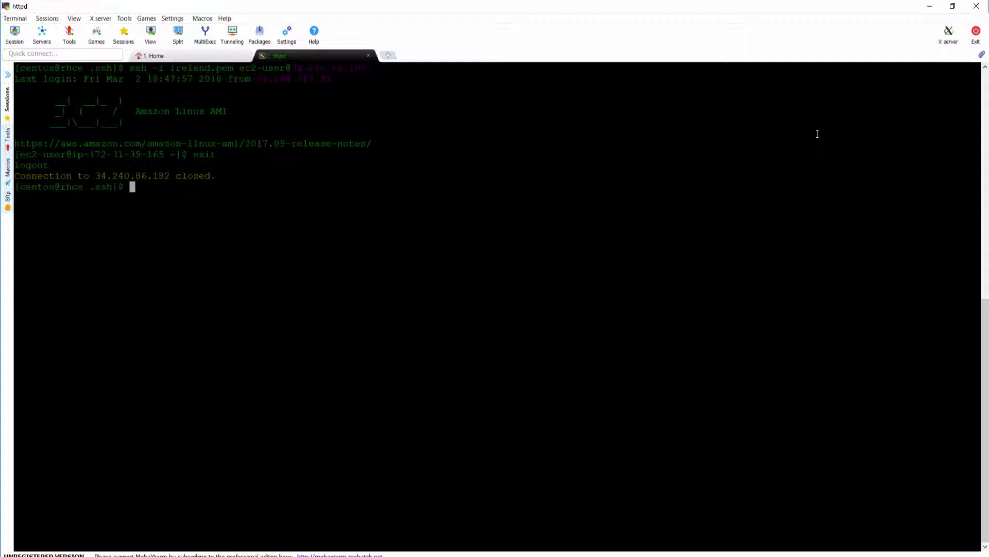
key("ctrl+l")
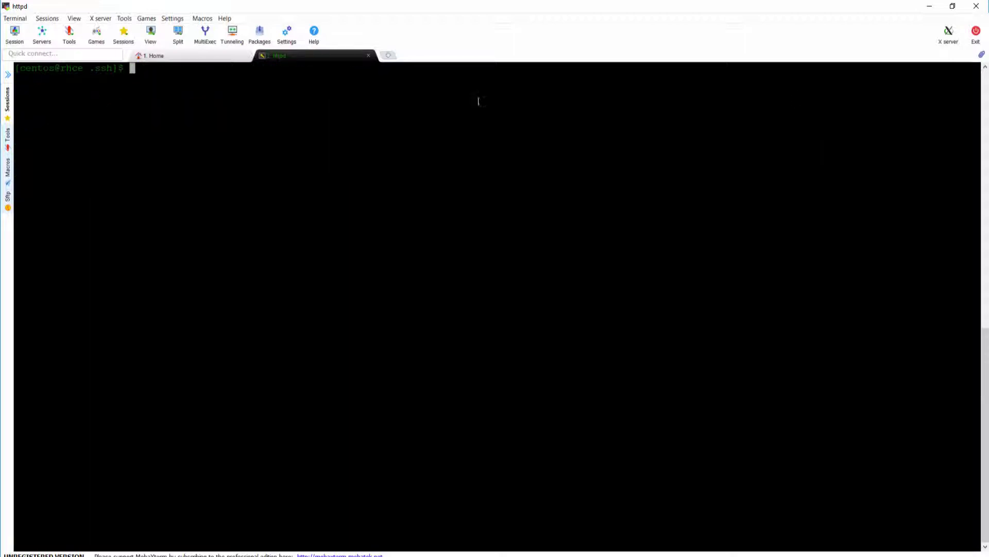
- Return to the EC2 console, set the SSH rule's source to 35.164.183.98/32 and save the inbound rules
left_click(929, 6)
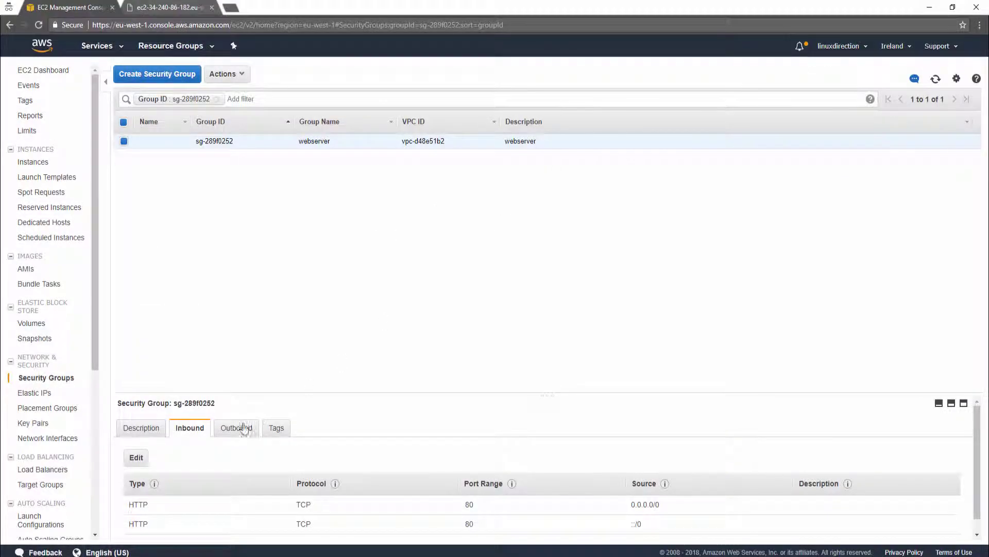
left_click(136, 457)
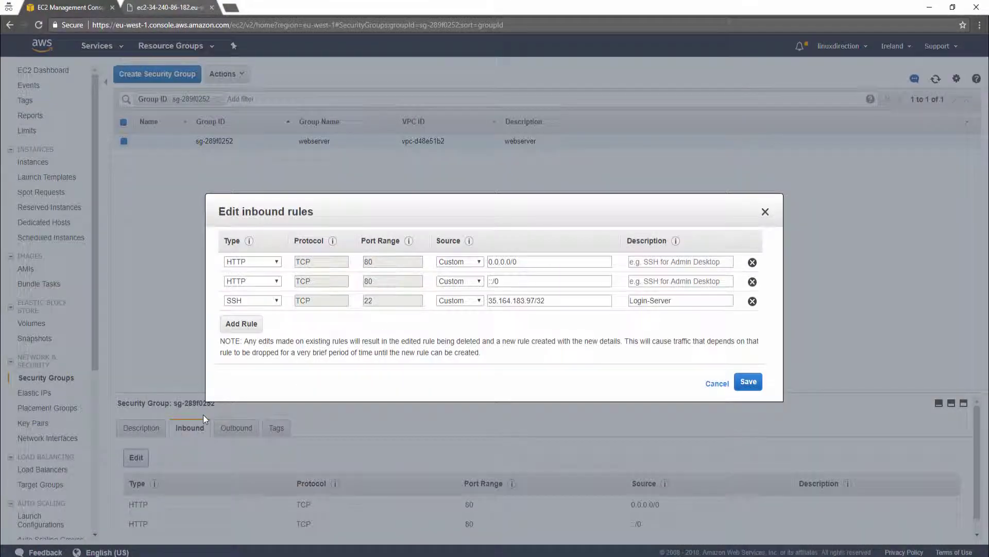
double_click(534, 300)
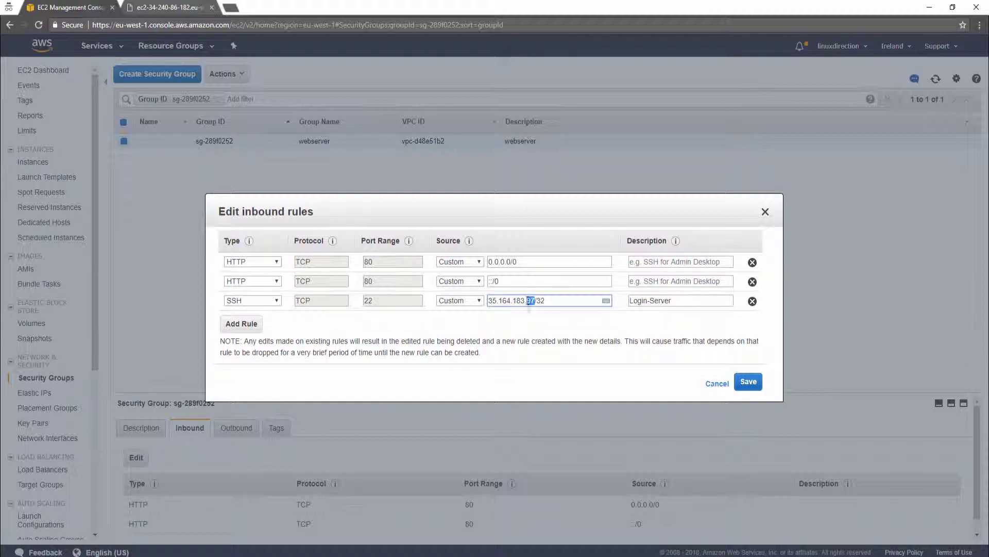
type("98")
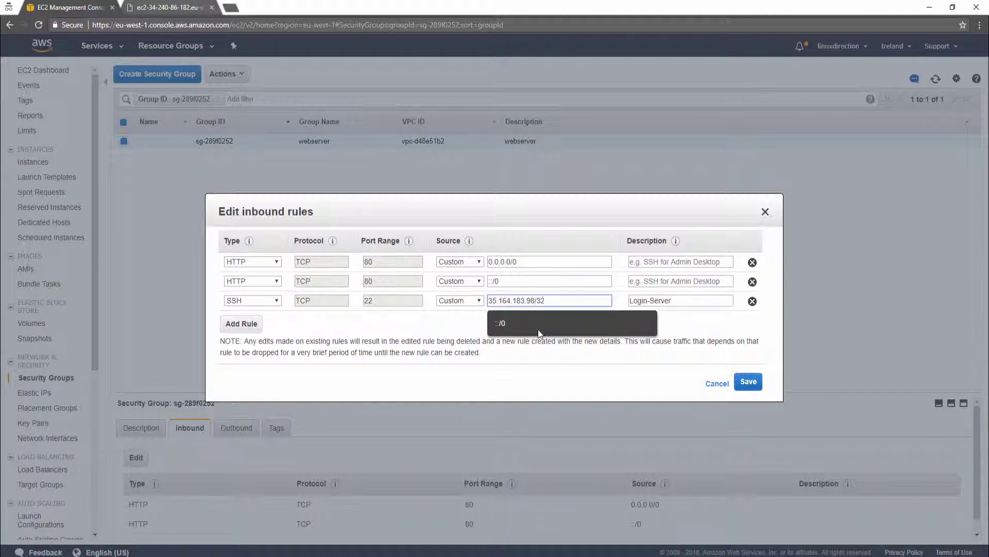
left_click(680, 322)
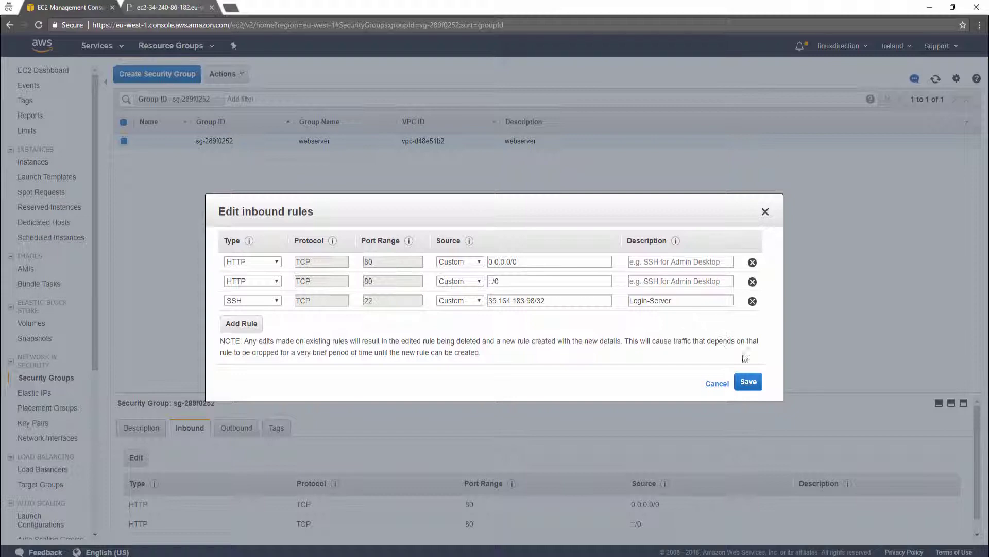
left_click(755, 384)
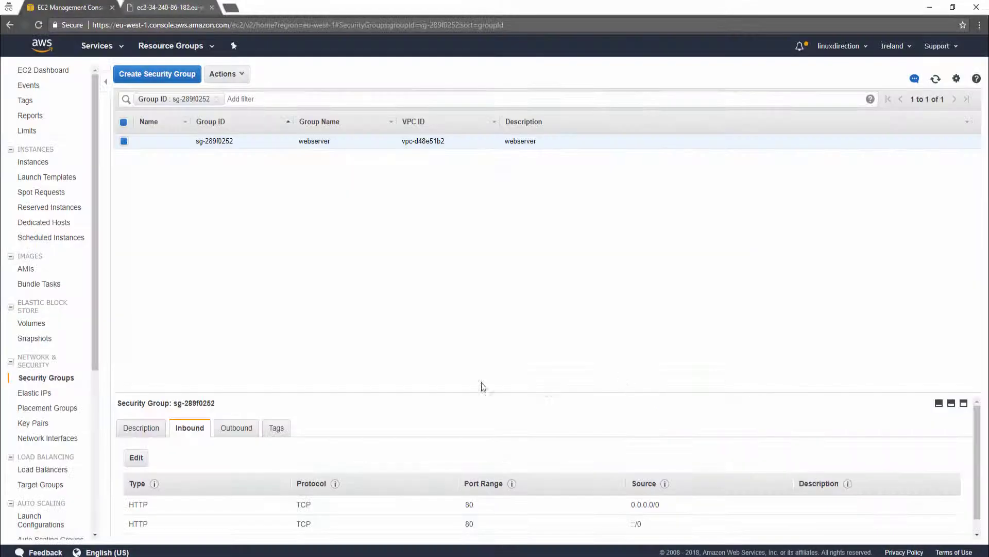
- Switch to the MobaXterm terminal, rerun the SSH login to test the changed source, and abort the connection attempt
key("alt+Tab")
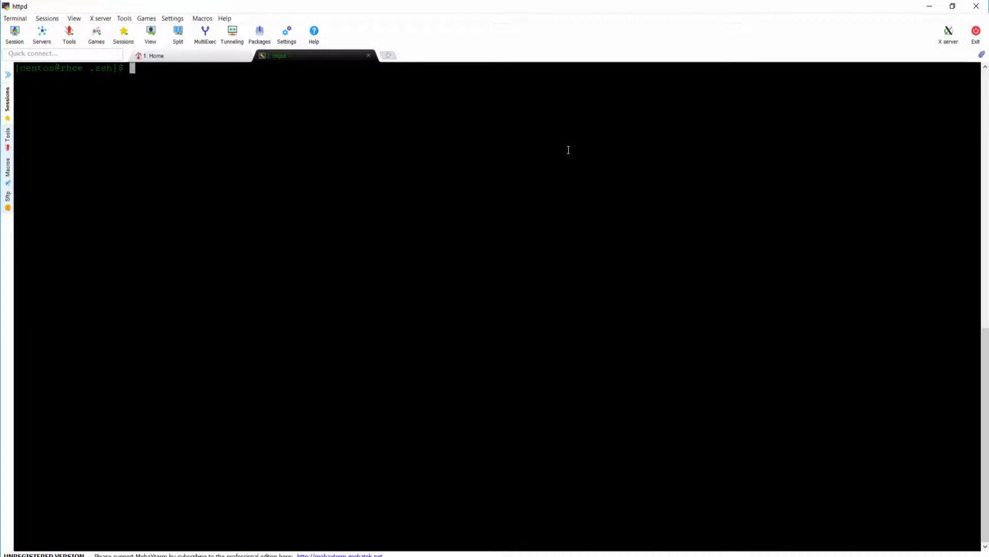
key("Up")
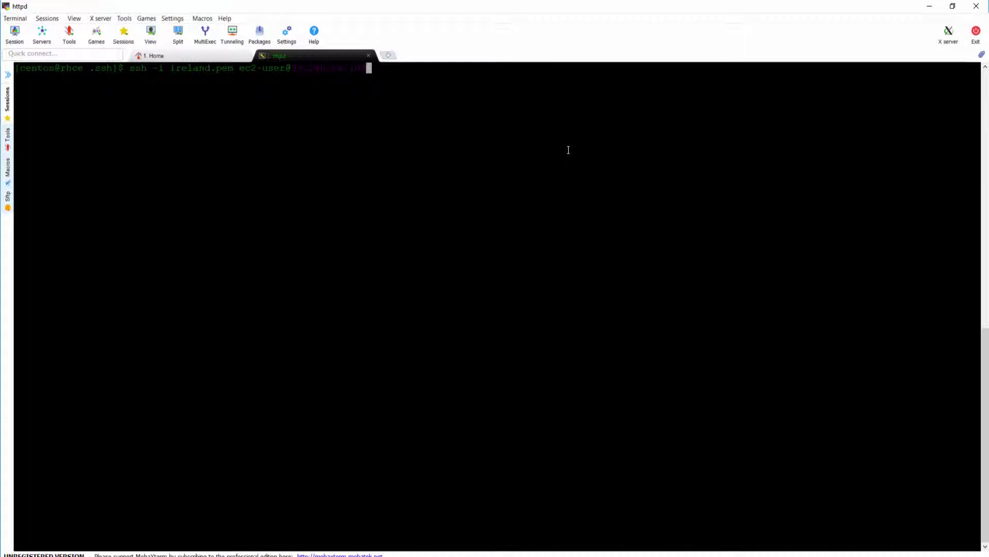
key("Return")
key("ctrl+c")
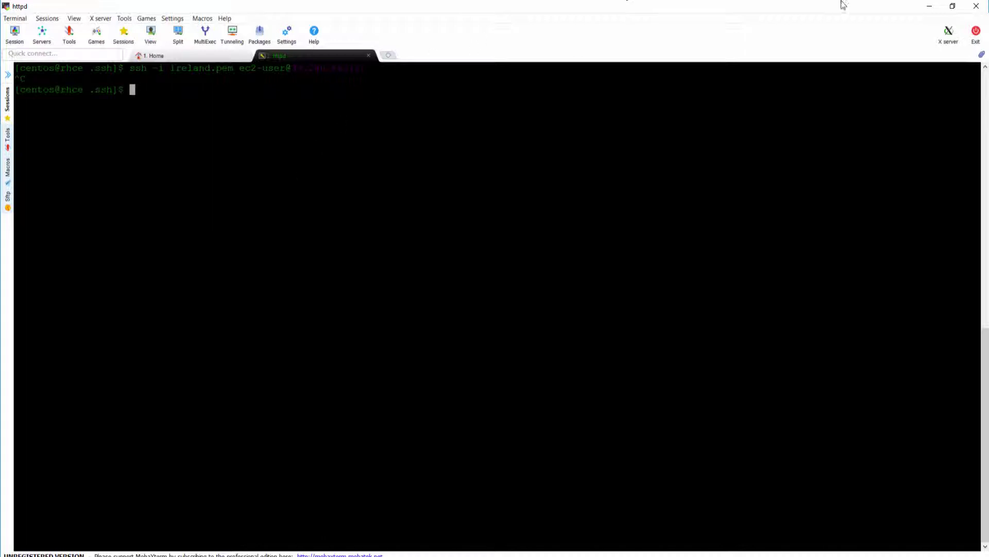
- Return to the EC2 console, set the Login-Server SSH rule's source to 35.164.183.97/32 and save the inbound rules
left_click(931, 8)
left_click(136, 458)
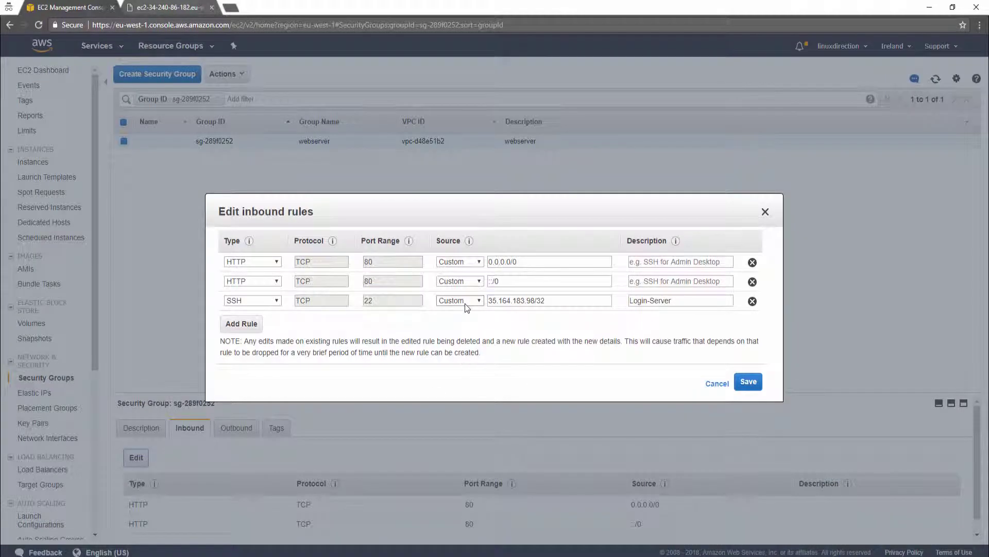
left_click(536, 301)
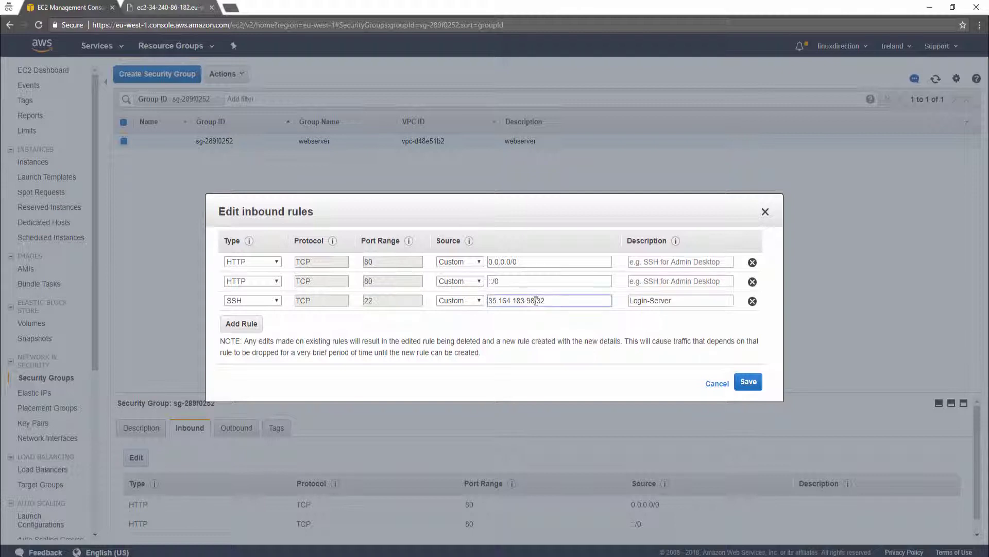
key("BackSpace")
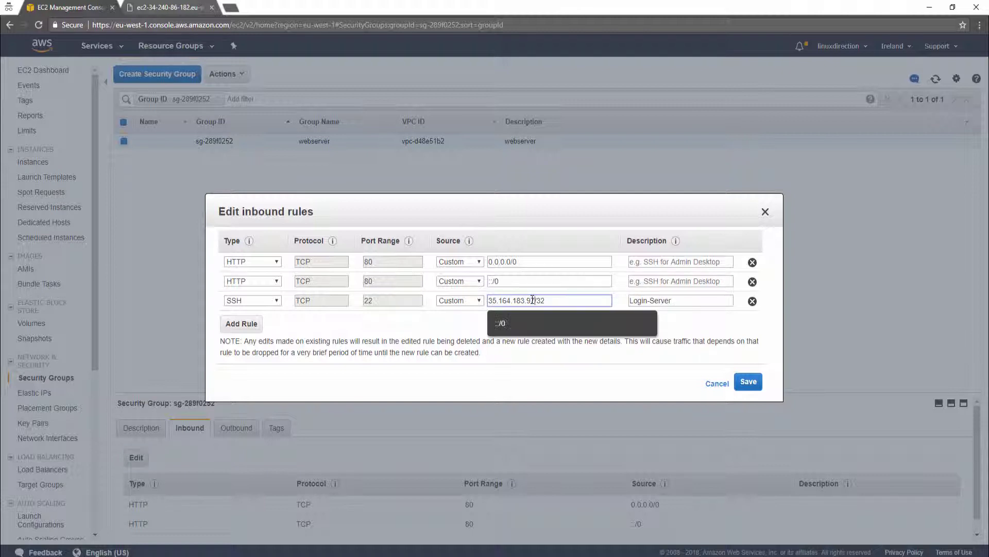
type("7")
left_click(687, 335)
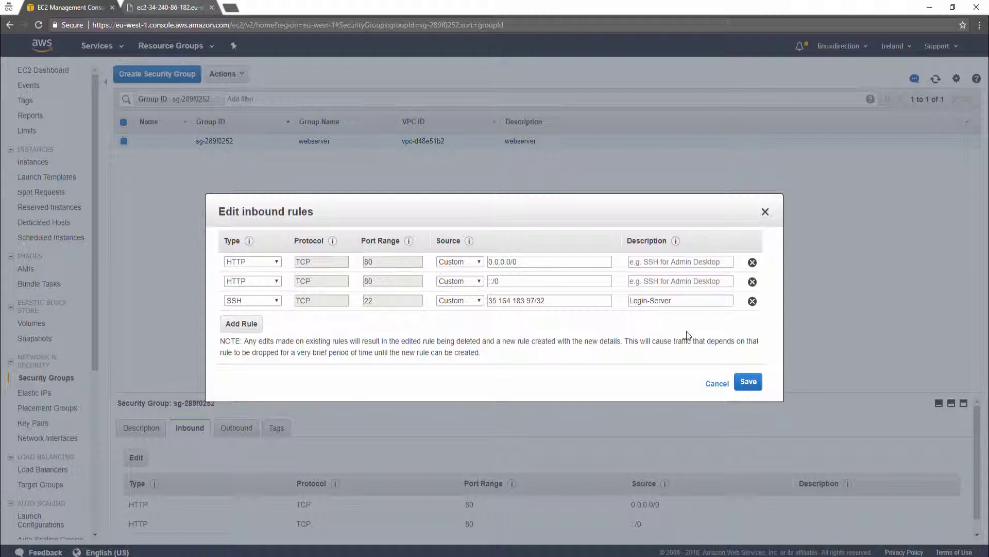
left_click(752, 383)
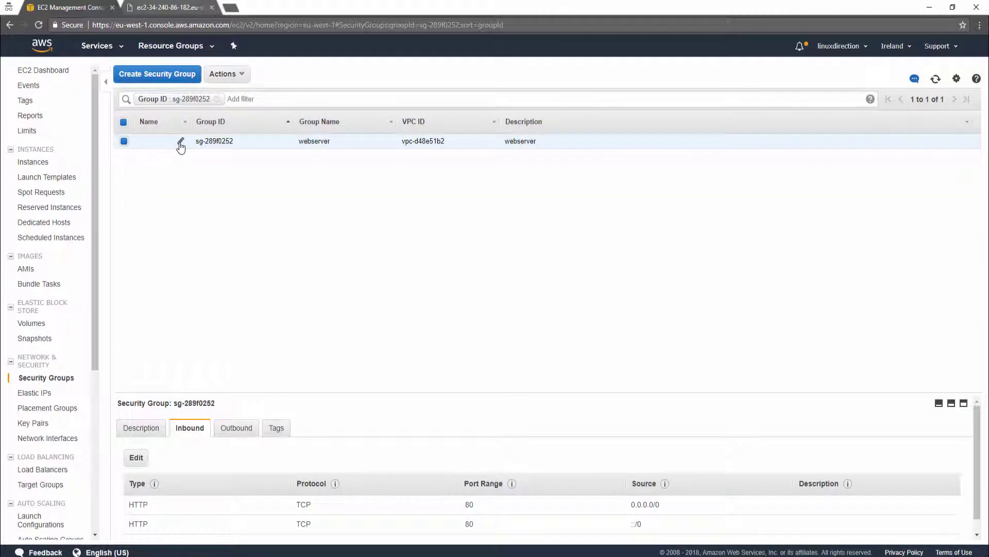
- Name the webserver security group nginx and remove the Group ID filter from the list
left_click(180, 144)
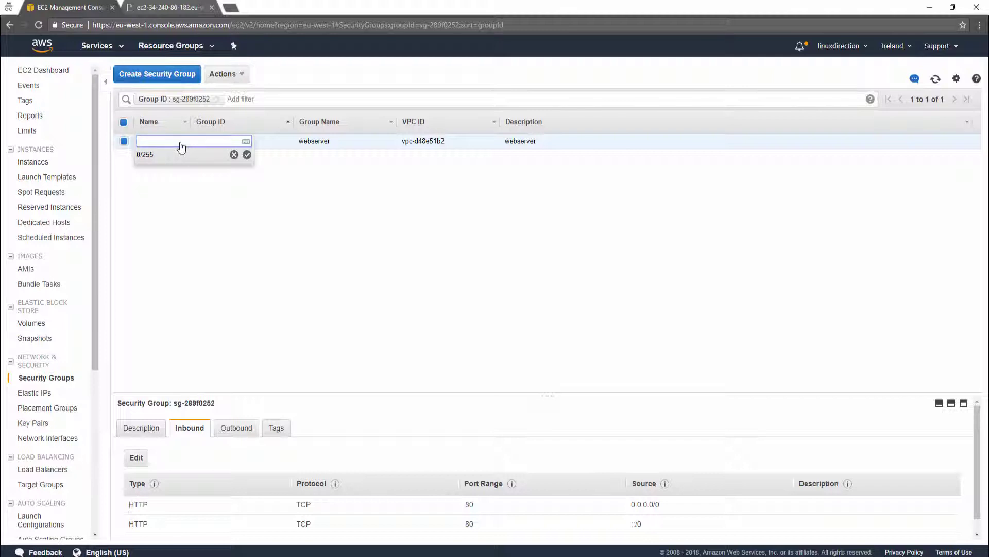
type("nginx")
key("Return")
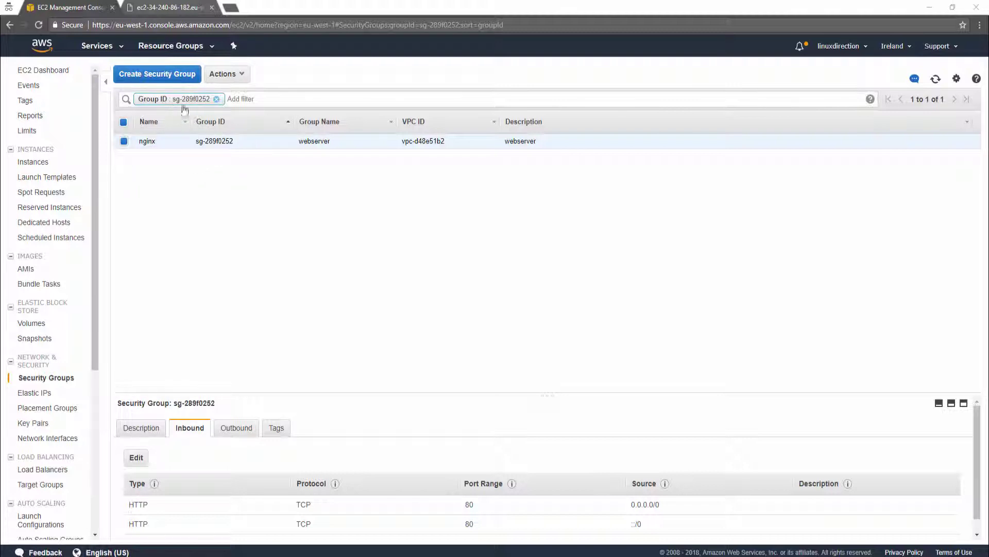
left_click(216, 100)
left_click(297, 206)
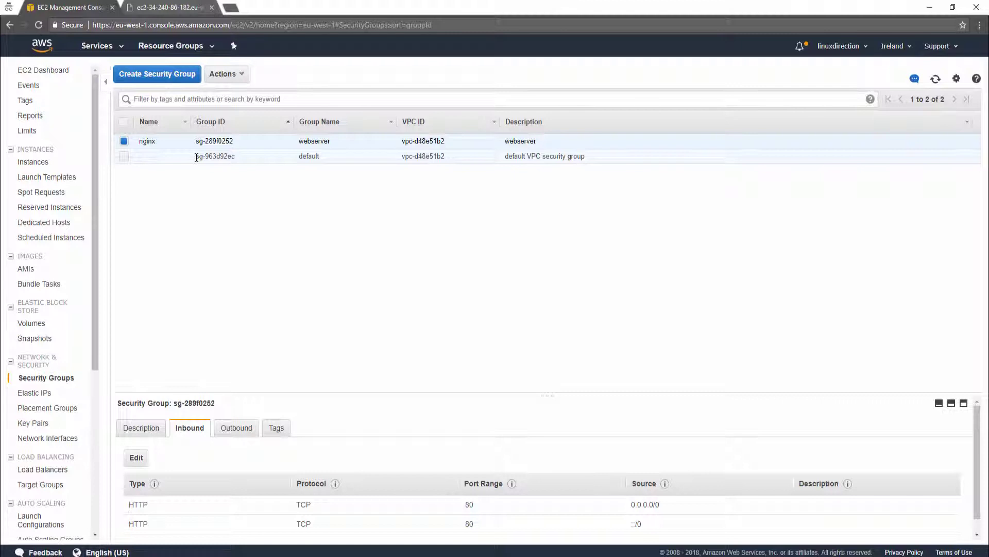
- Copy the default security group's ID and save it as the source sg-963d92ec of the nginx group's SSH inbound rule
left_click_drag(196, 157, 235, 159)
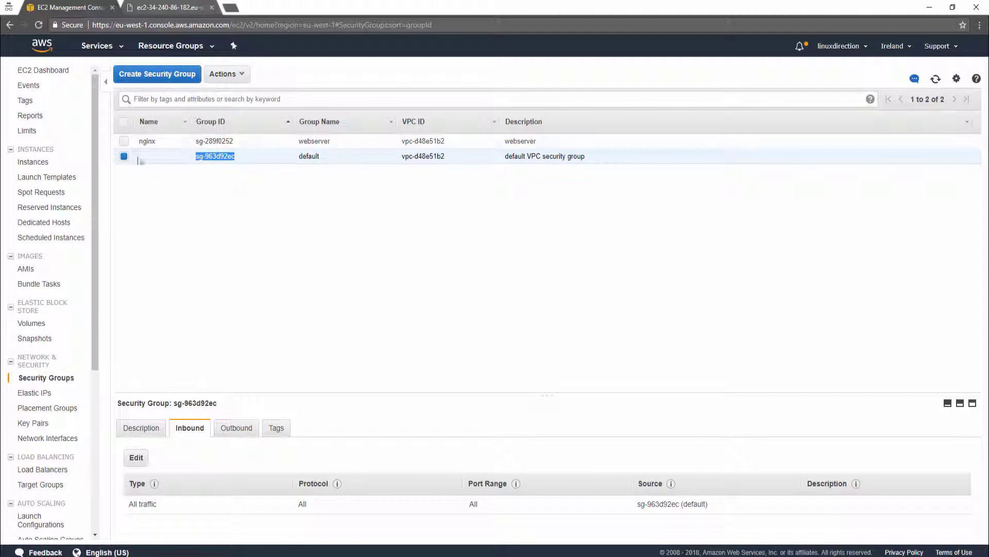
left_click(123, 142)
left_click(124, 156)
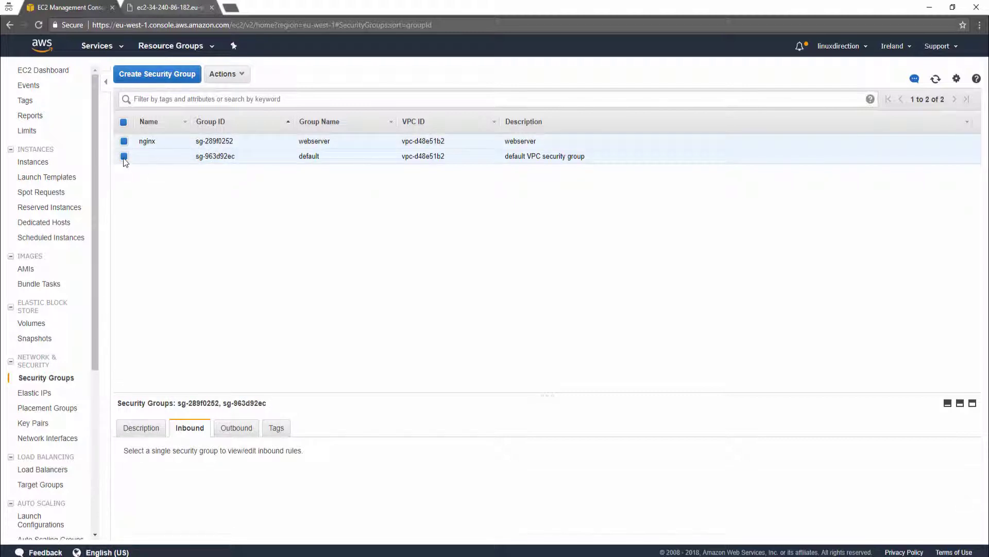
mouse_move(151, 155)
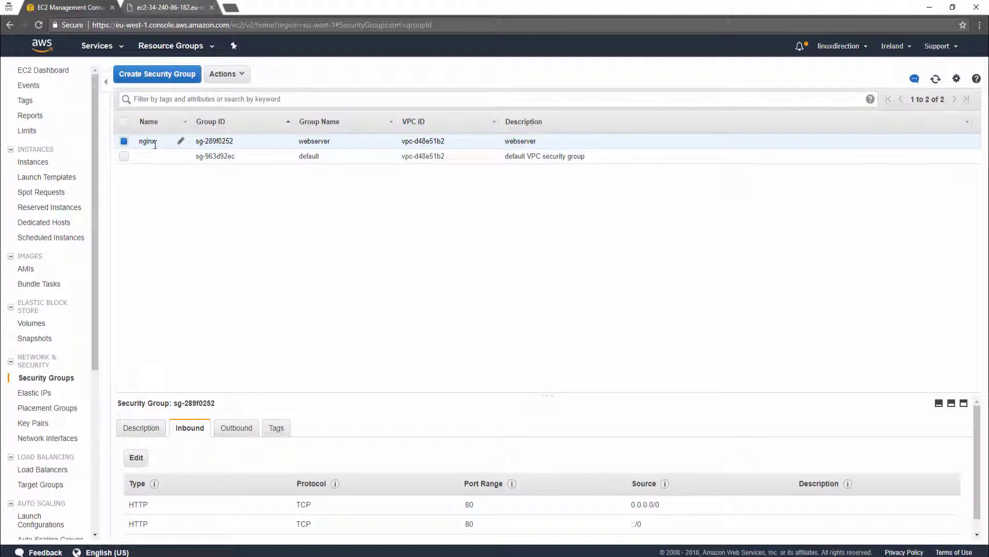
right_click(155, 145)
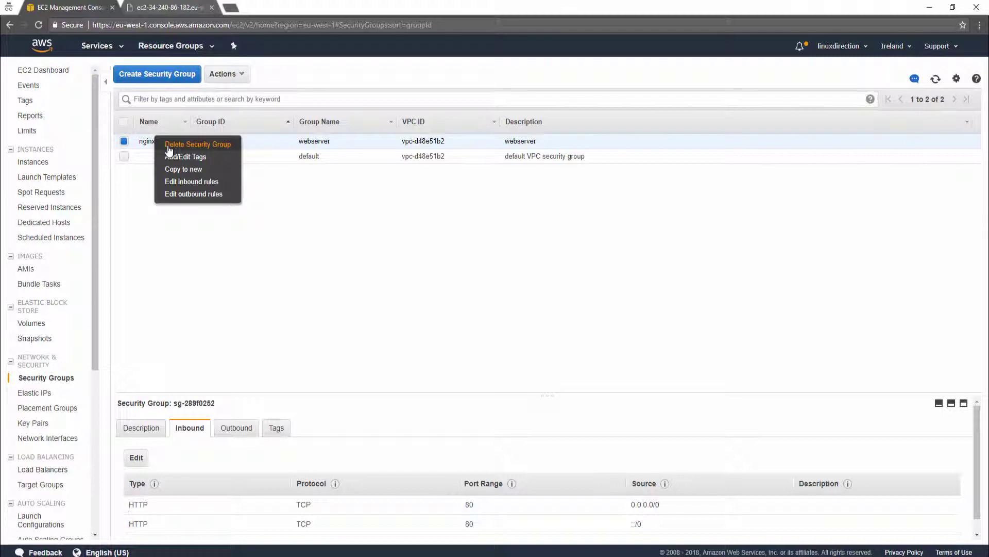
left_click(213, 183)
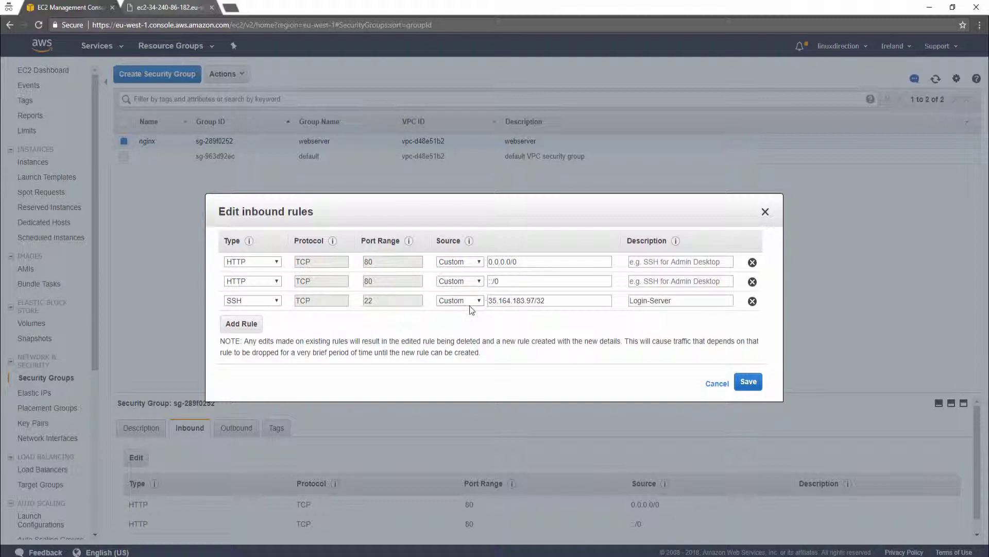
left_click_drag(548, 304, 485, 307)
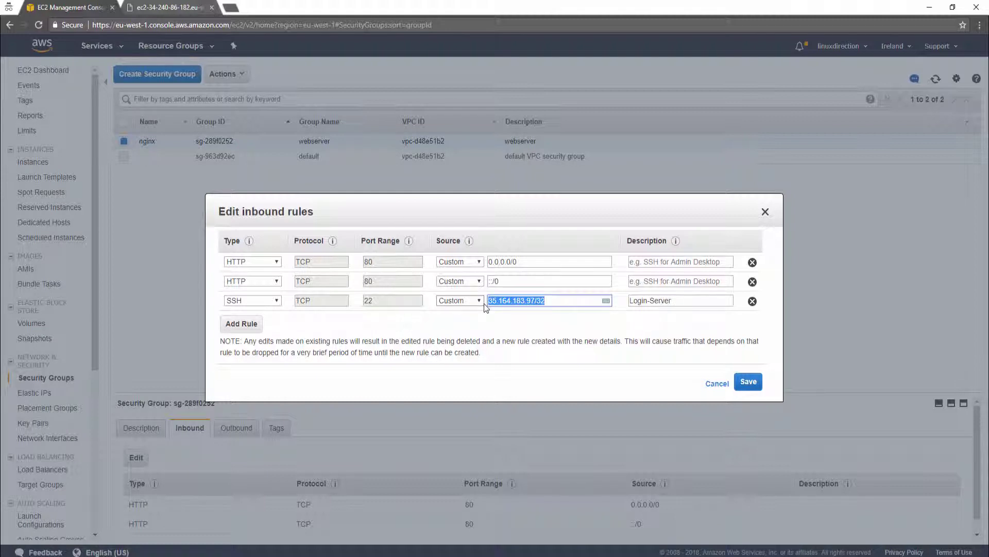
key("ctrl+v")
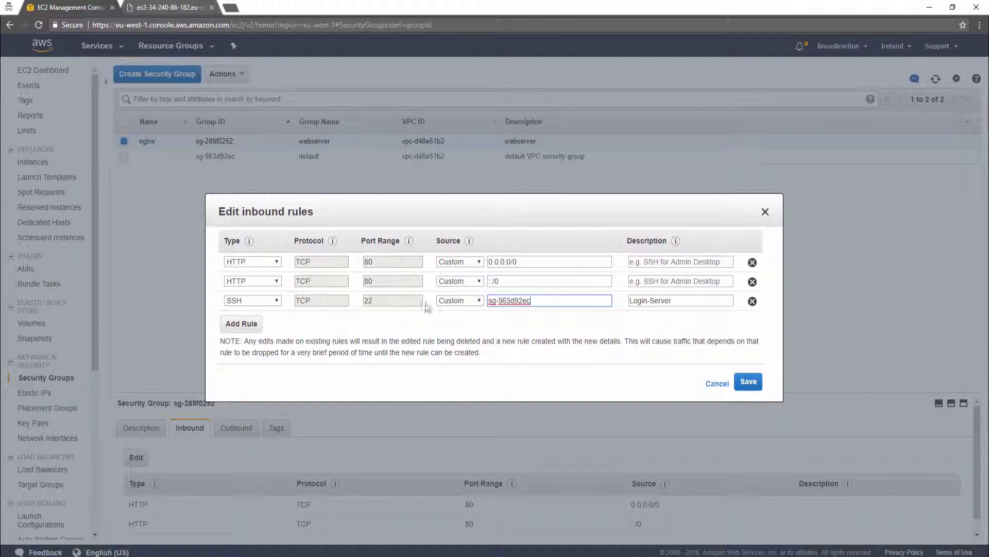
left_click(749, 384)
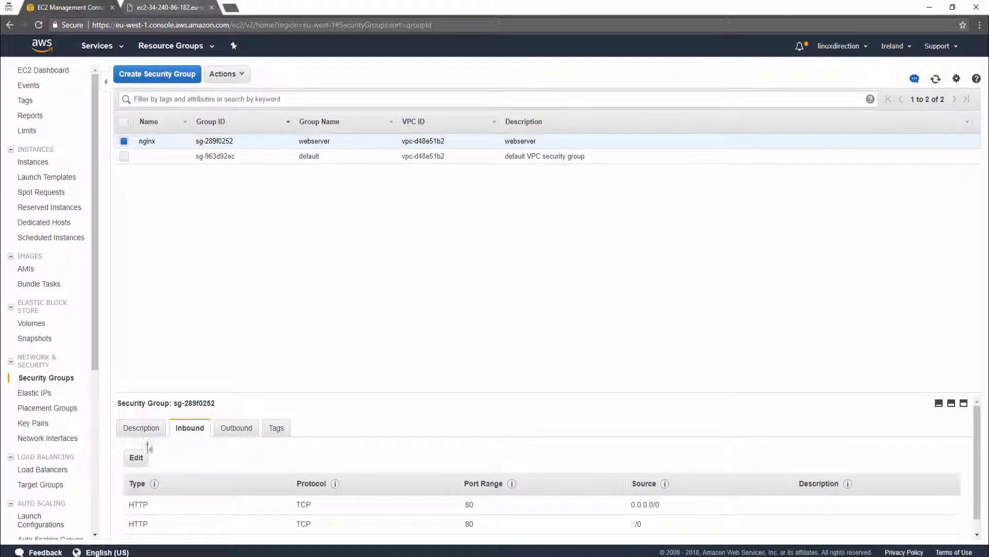
- Add a MYSQL/Aurora inbound rule with source Anywhere to the nginx security group and save the rules
left_click(138, 457)
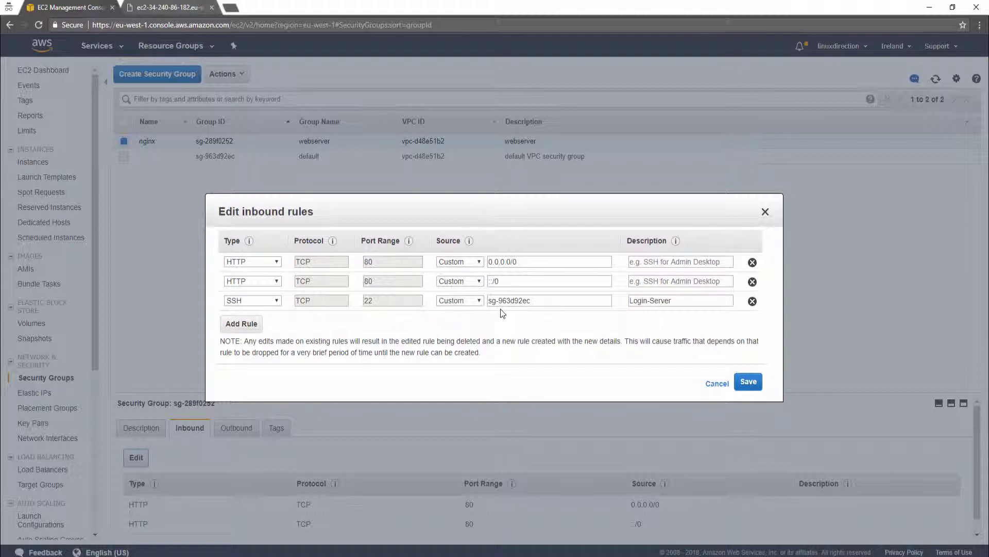
left_click(517, 299)
left_click_drag(535, 300, 478, 304)
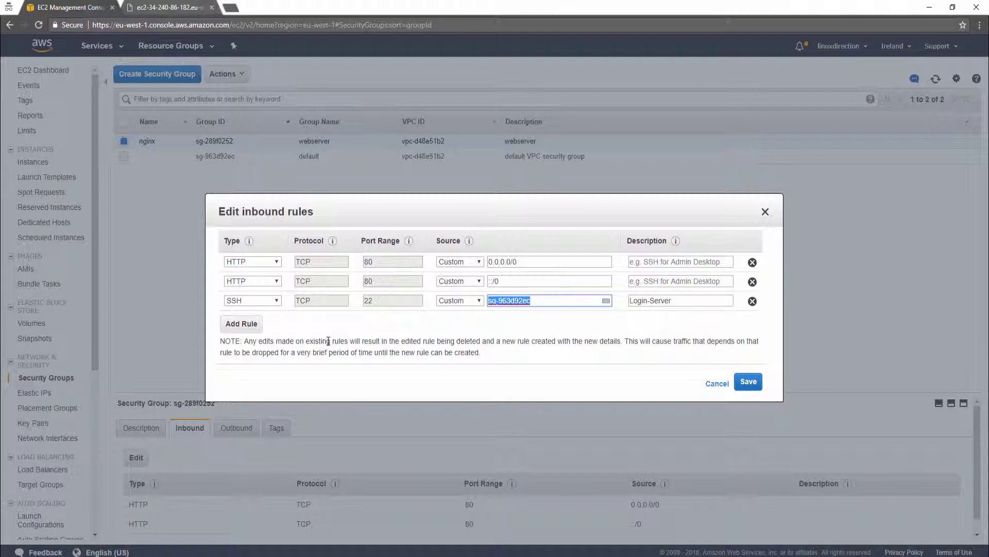
left_click(260, 323)
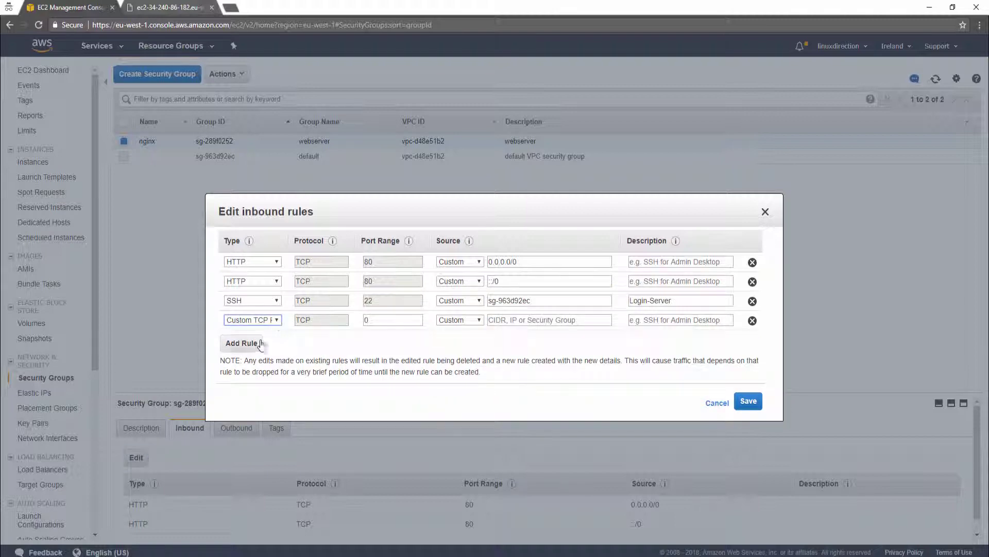
left_click(277, 320)
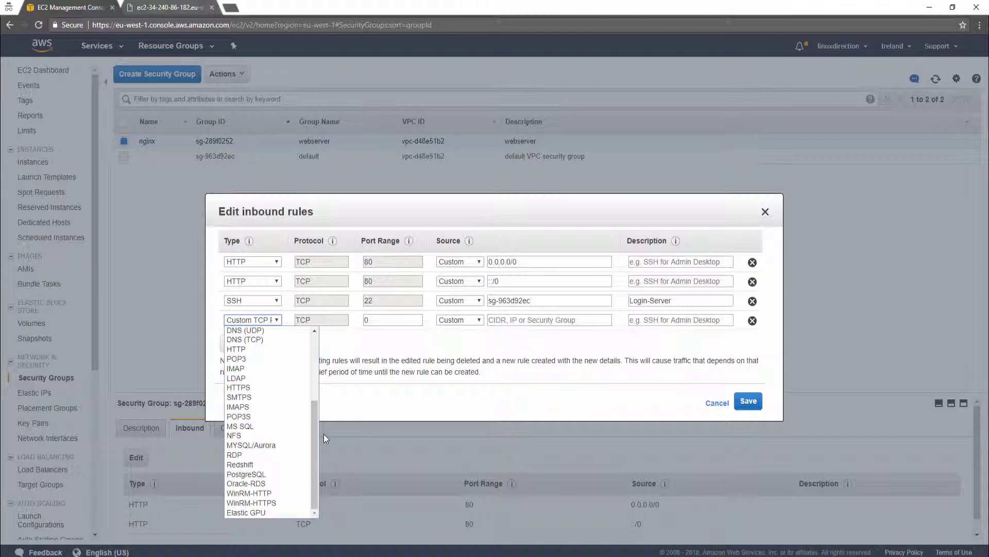
left_click(295, 443)
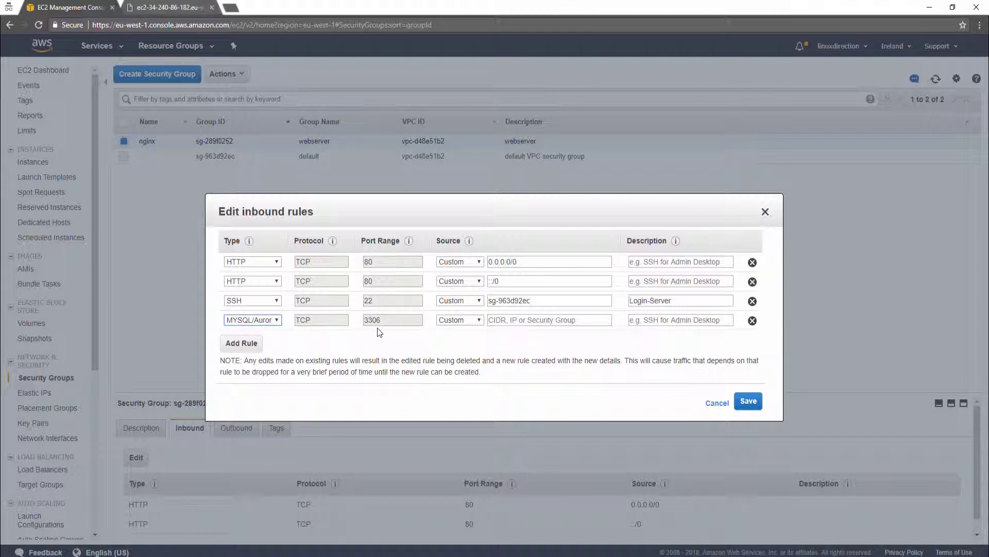
left_click(471, 320)
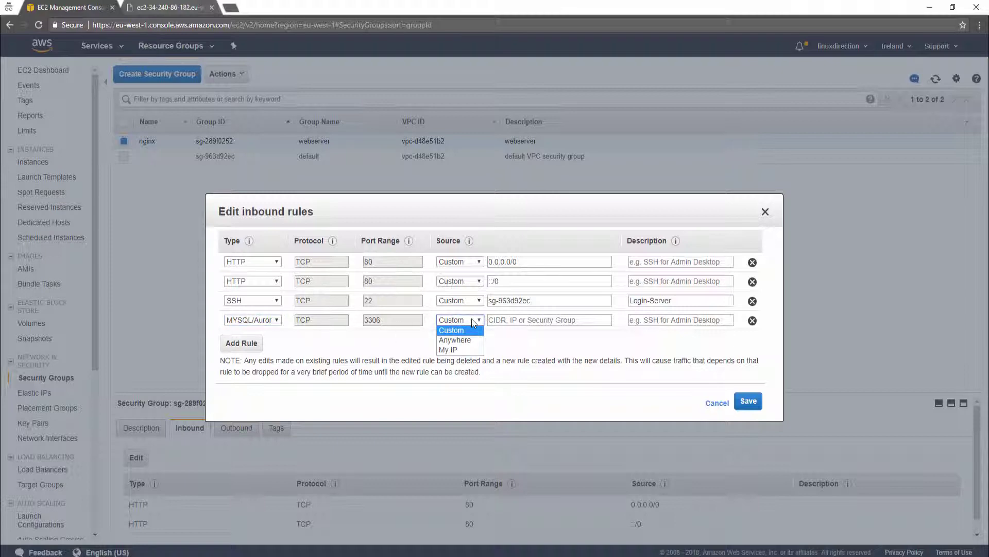
left_click(502, 319)
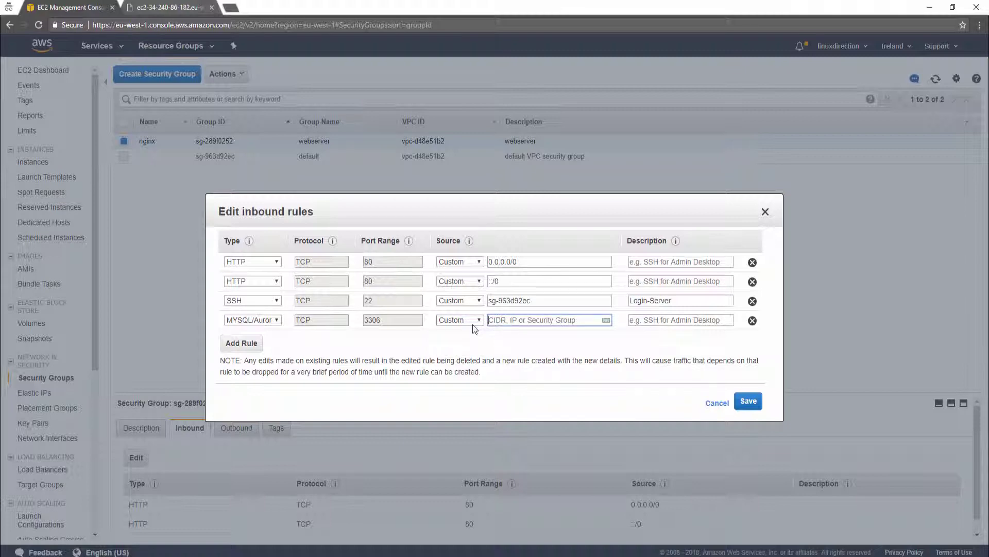
left_click(473, 320)
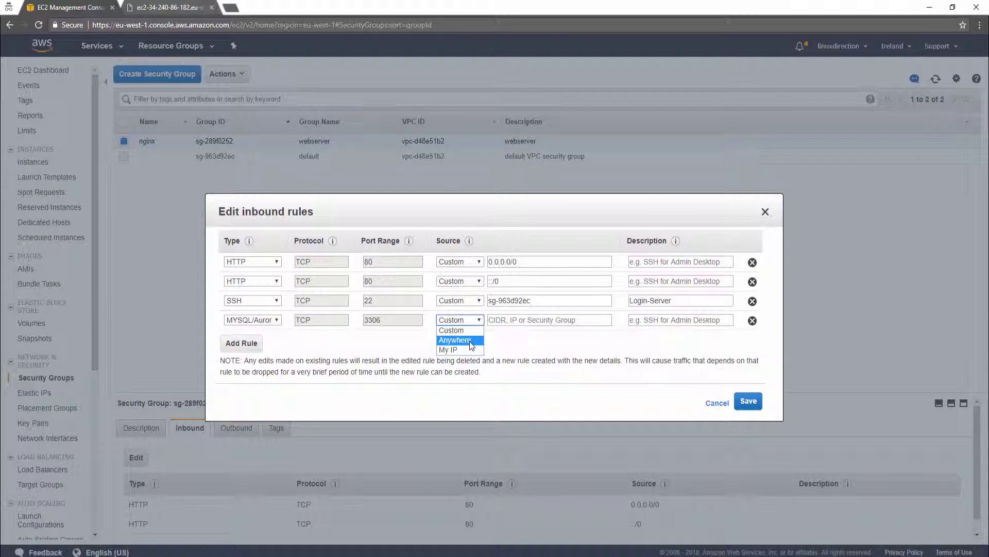
left_click(470, 341)
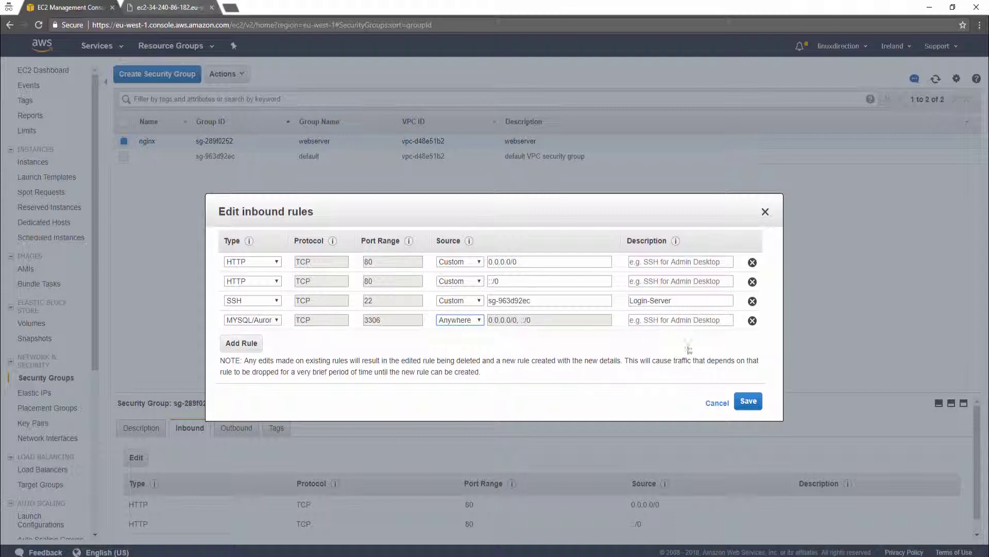
left_click(748, 402)
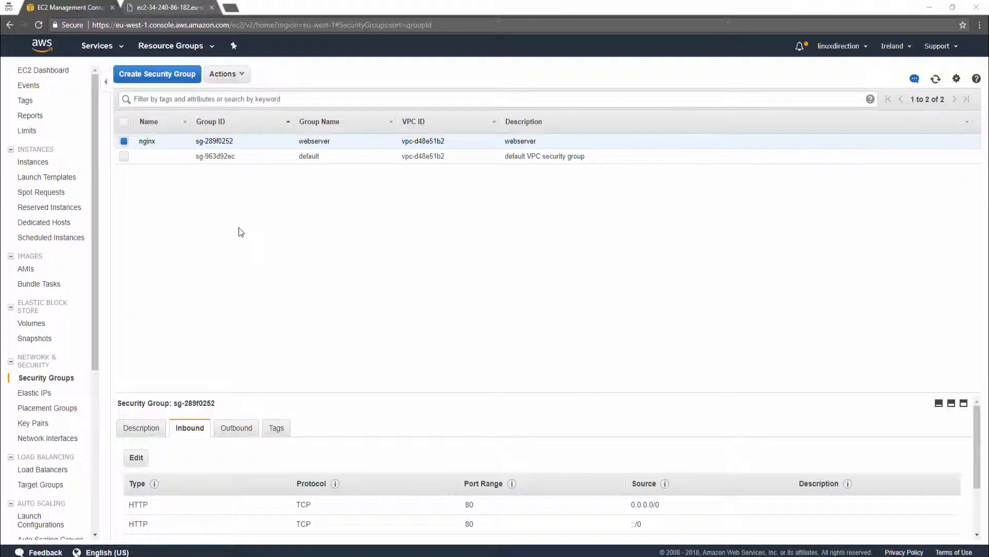
- Create a security group named MySQL with the description MySQL in the default VPC
left_click(149, 74)
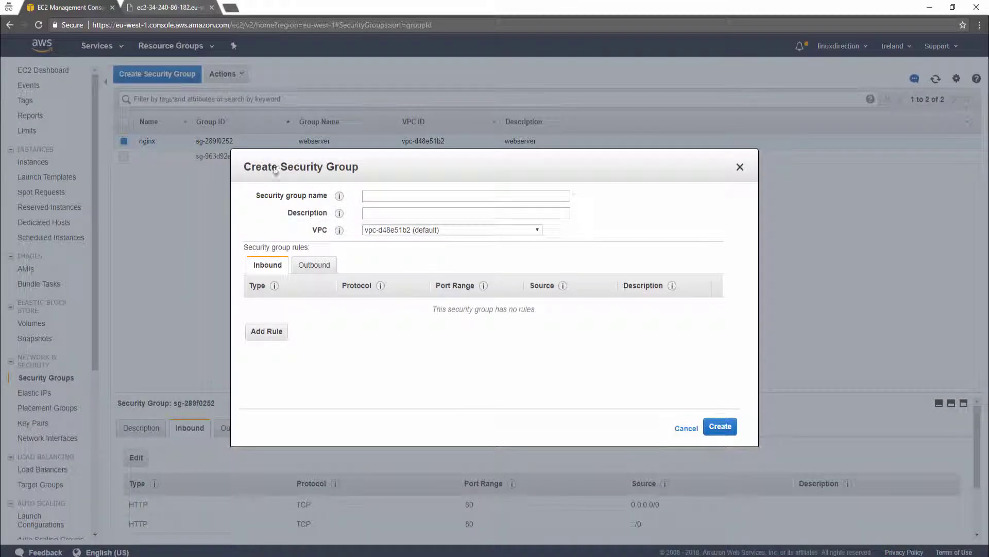
left_click(384, 194)
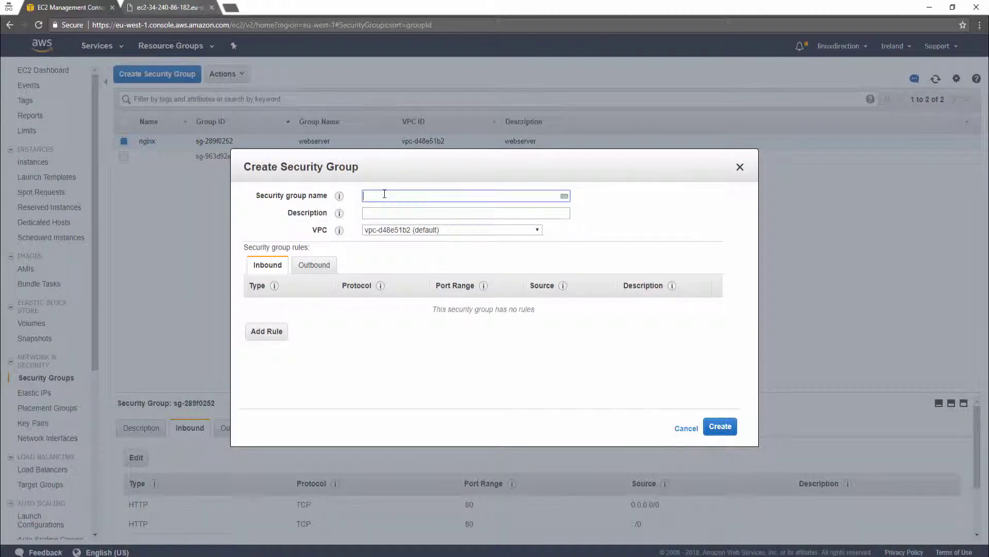
type("MySQL")
left_click(385, 211)
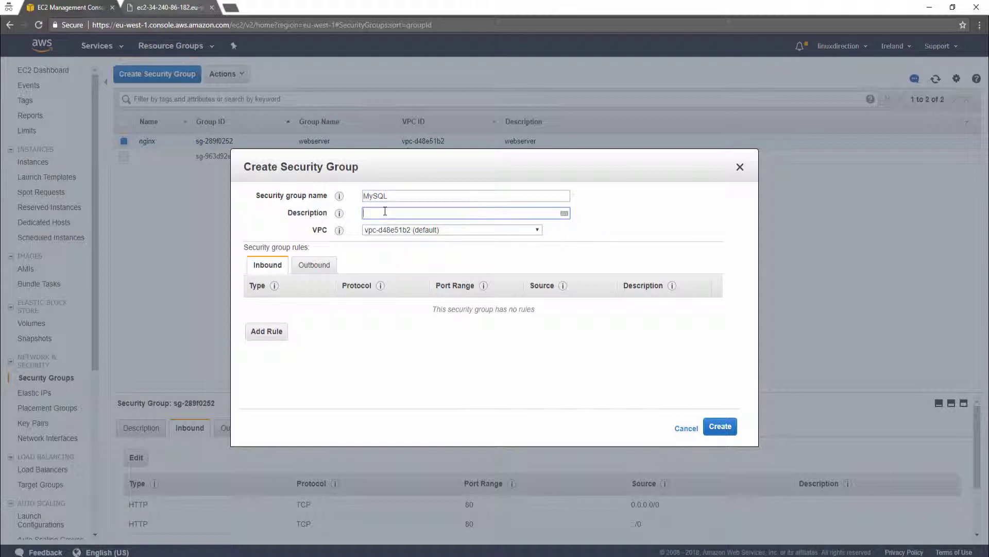
left_click(405, 196)
double_click(405, 196)
key("ctrl+c")
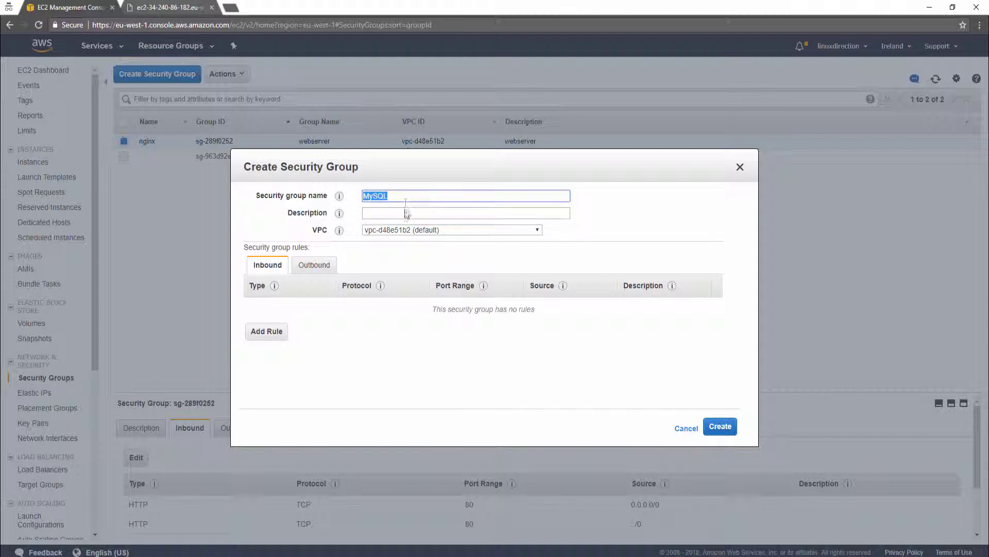
left_click(405, 214)
key("ctrl+v")
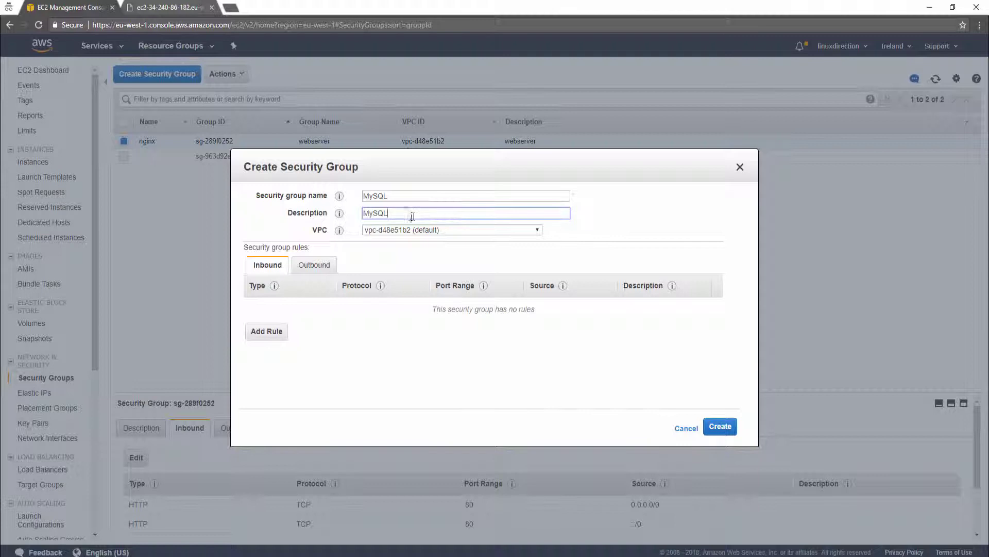
left_click(434, 230)
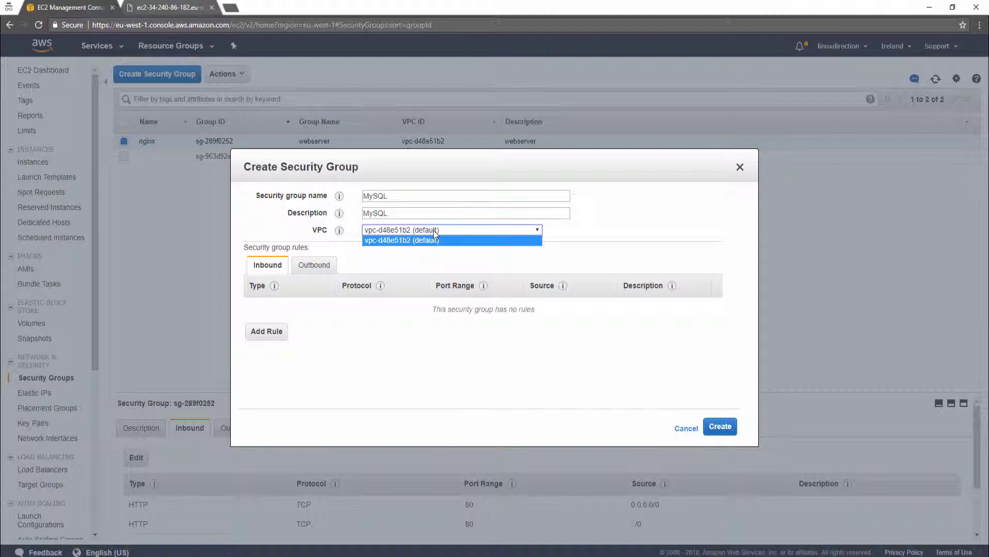
left_click(436, 241)
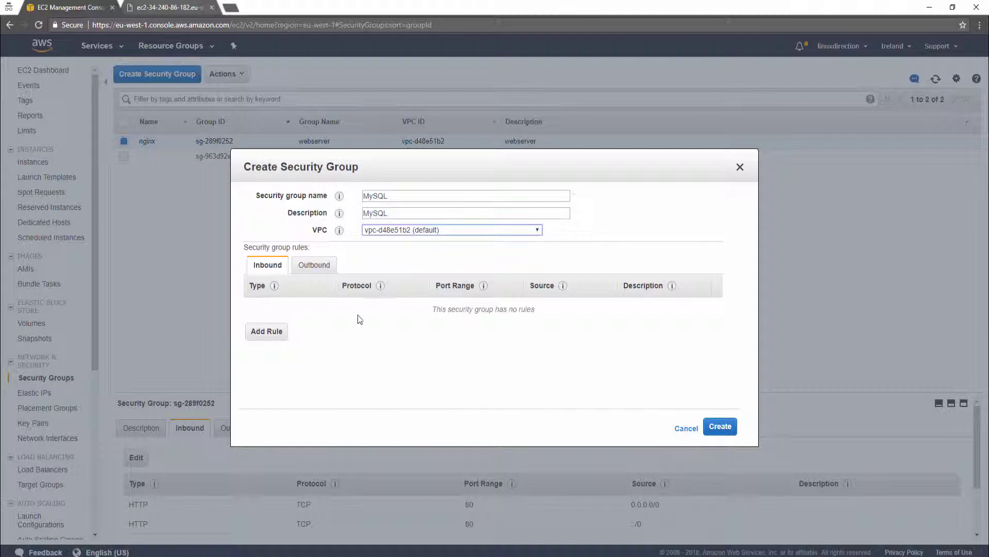
left_click(724, 426)
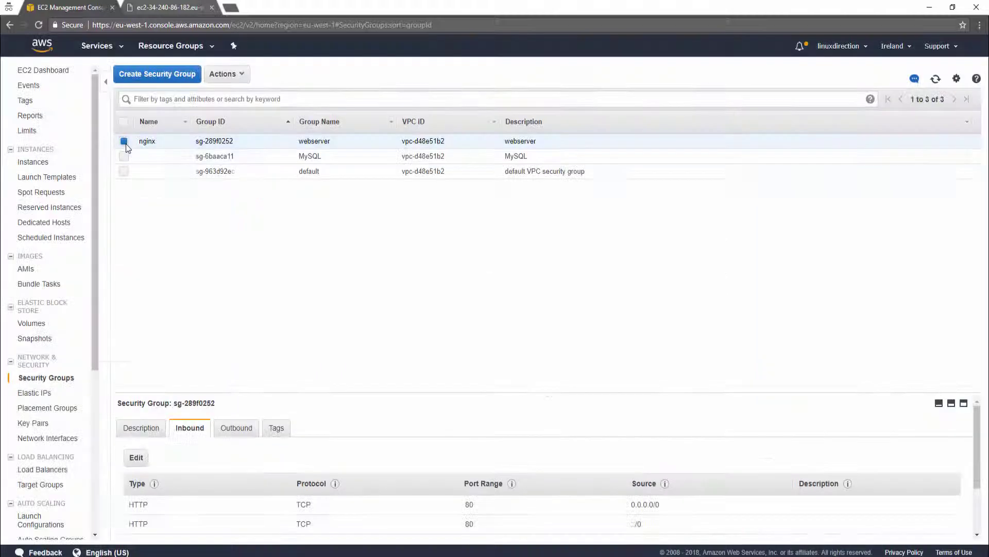
- Add an SSH inbound rule with source Anywhere to the MySQL security group and save it
left_click(125, 144)
left_click(124, 156)
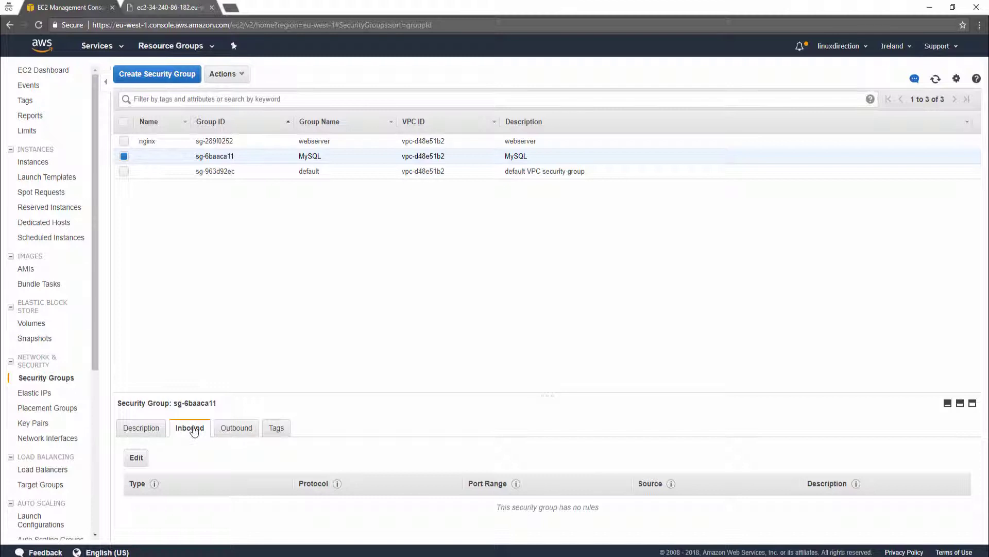
left_click(221, 431)
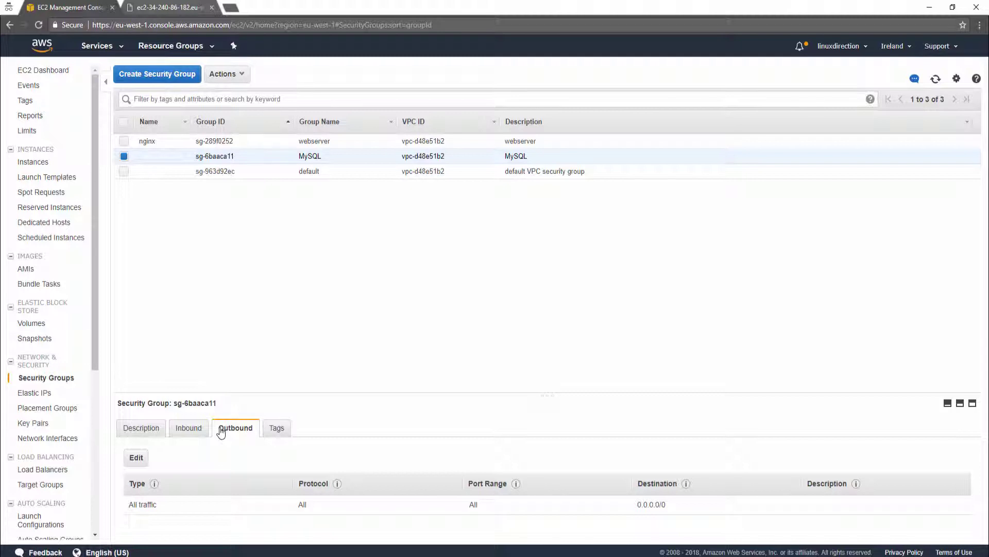
left_click(200, 432)
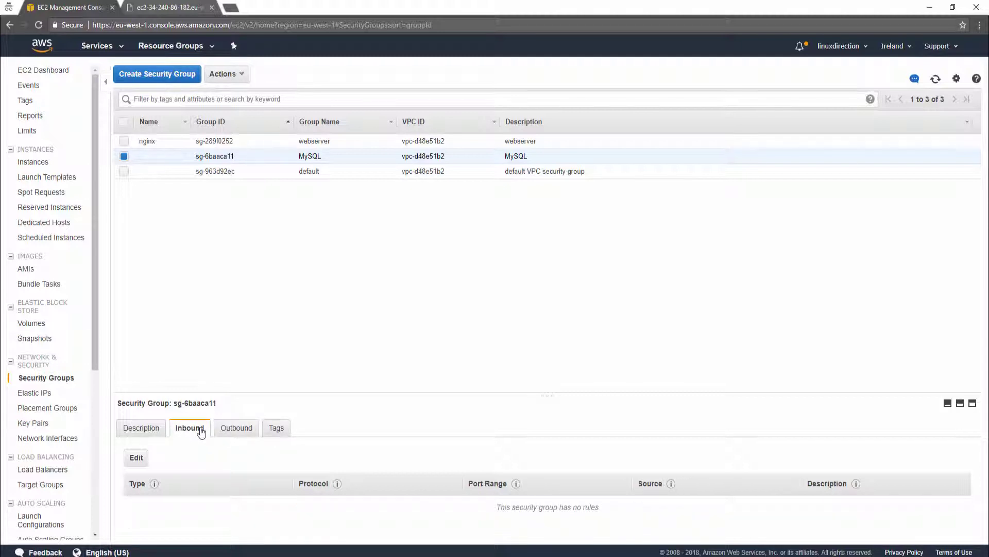
left_click(136, 457)
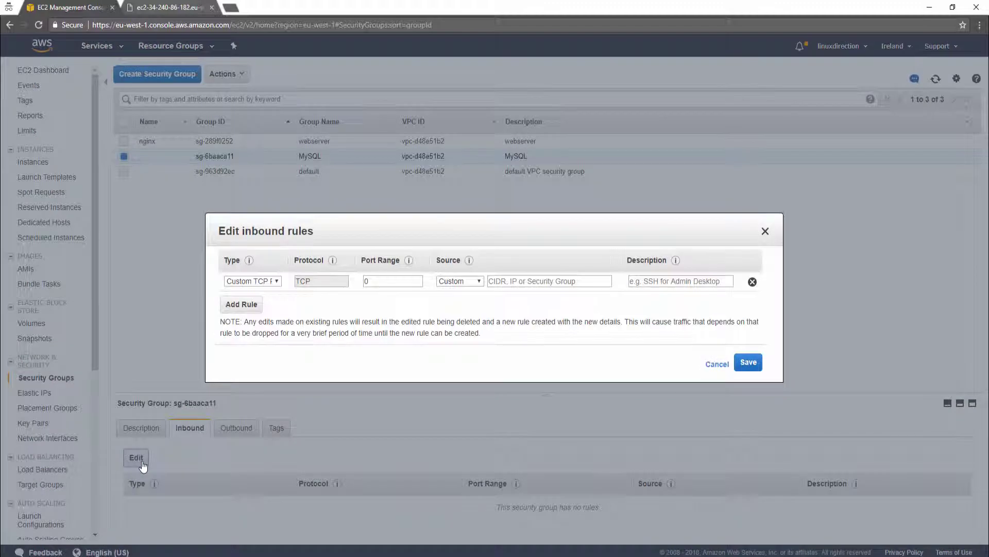
left_click(277, 281)
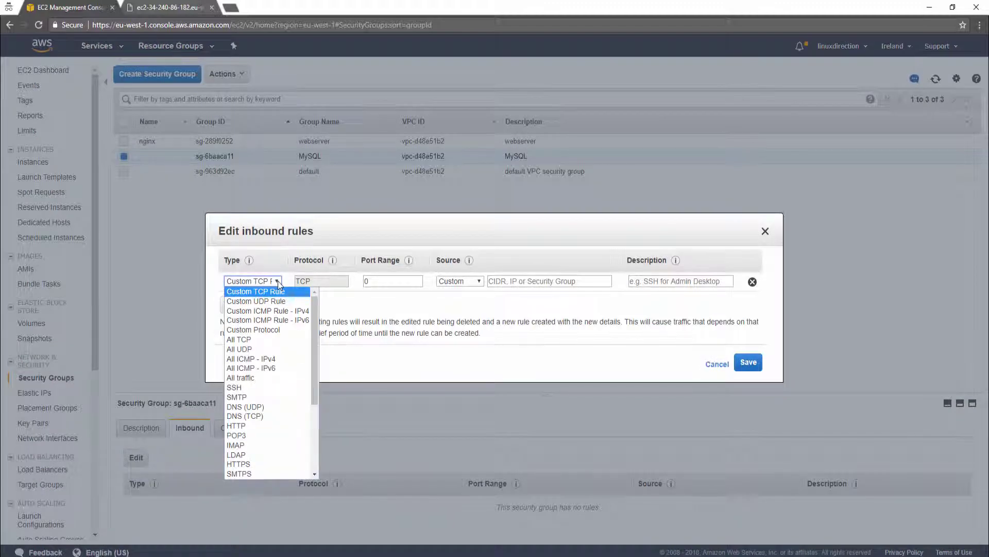
left_click(269, 387)
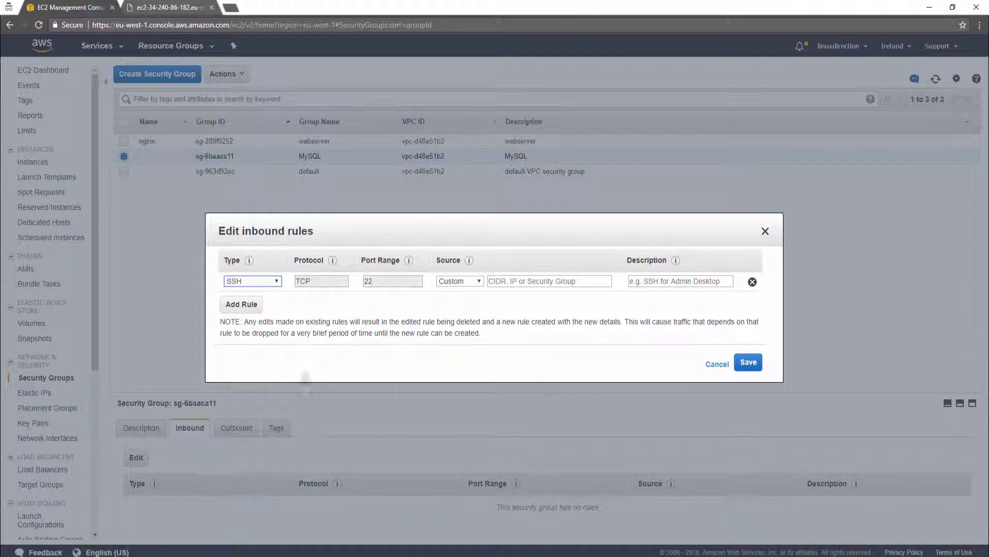
left_click(469, 284)
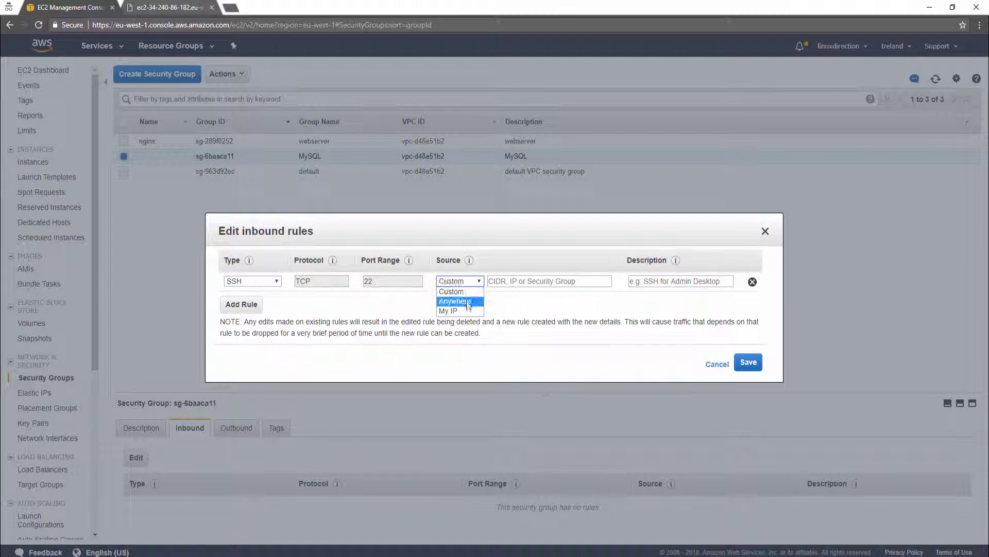
left_click(468, 306)
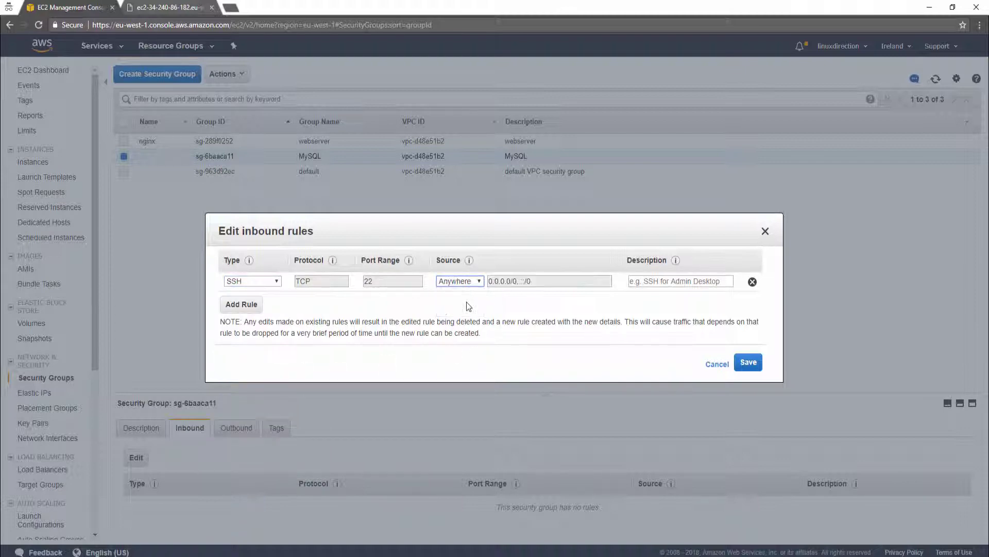
left_click(754, 363)
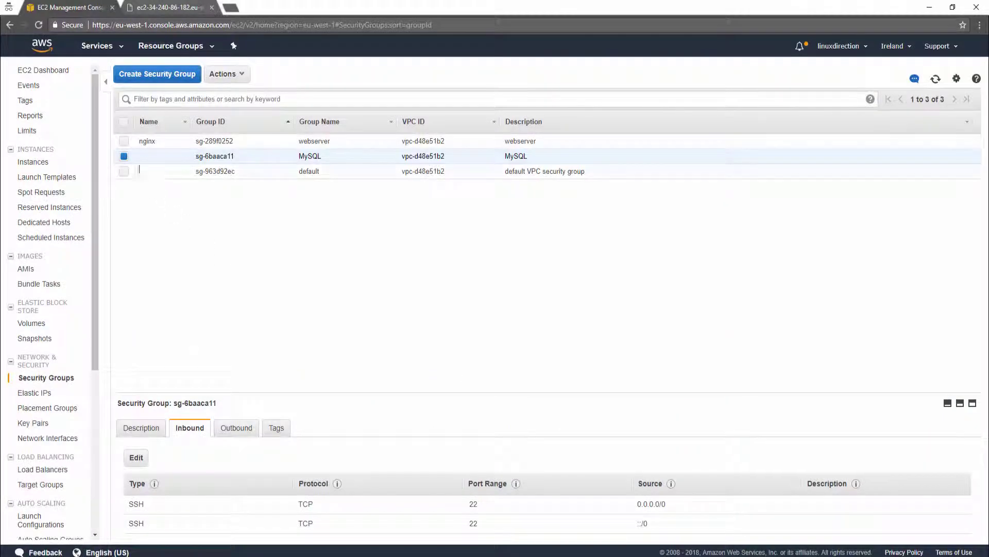
- Delete both port 3306 inbound rules from the nginx security group and save the remaining rules
left_click(124, 156)
left_click(124, 141)
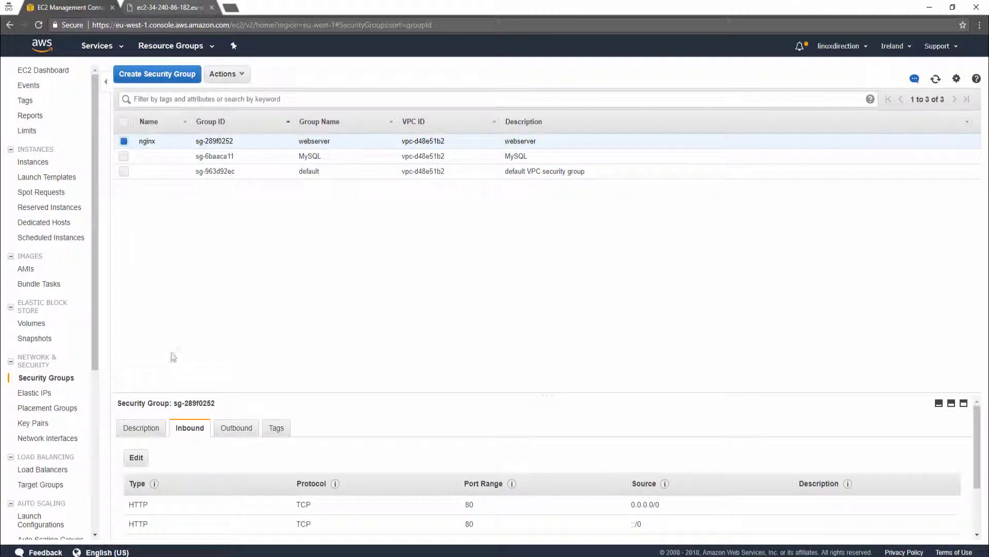
left_click(136, 457)
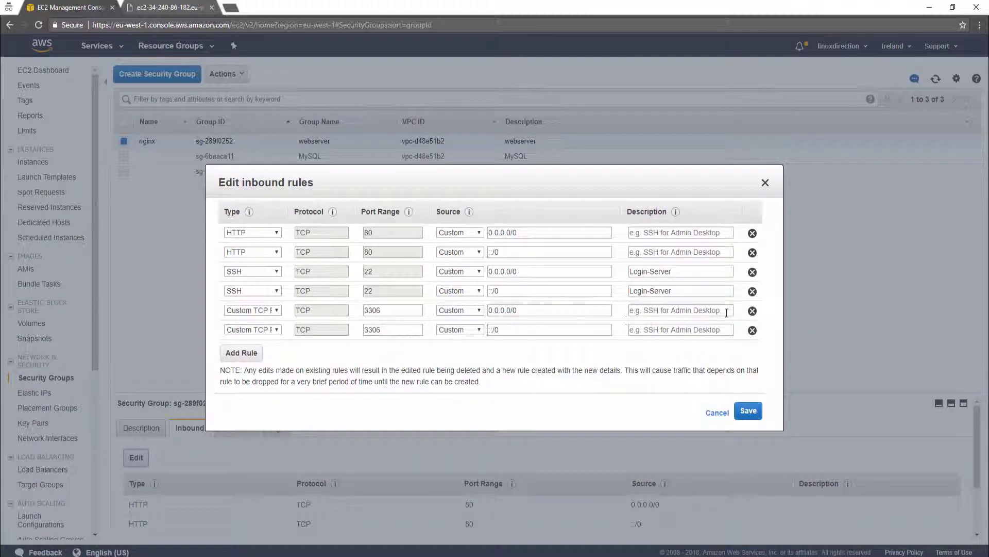
left_click(752, 311)
left_click(753, 311)
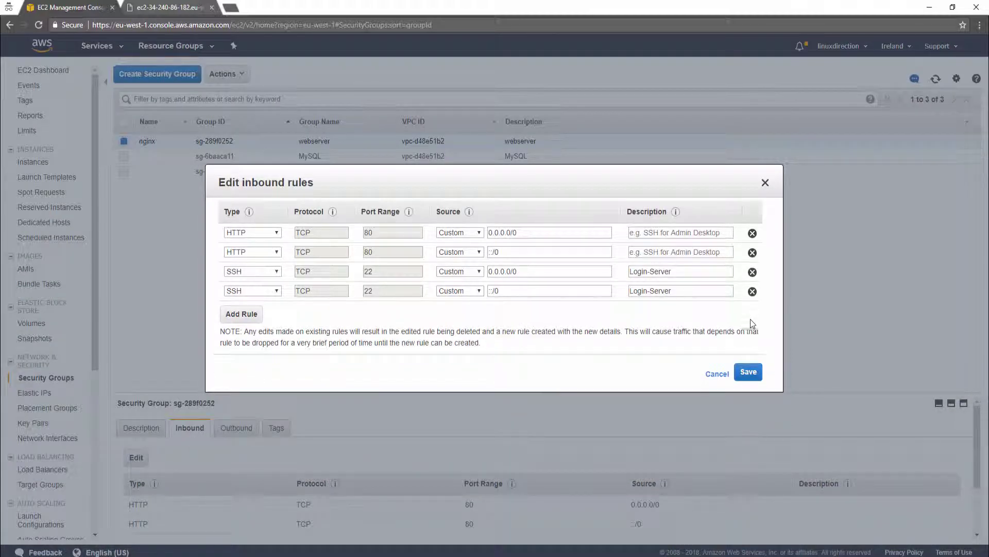
left_click(749, 371)
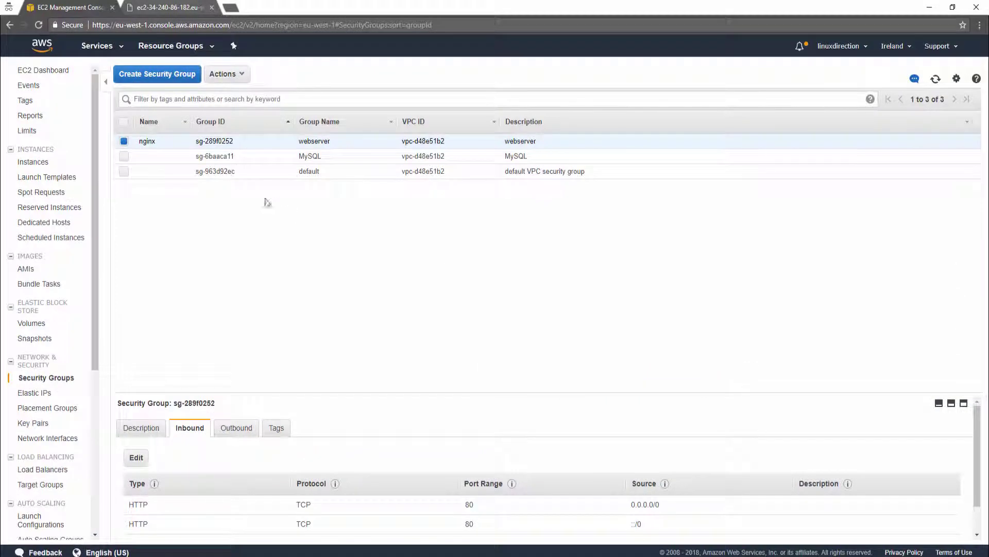
- Add a MYSQL/Aurora inbound rule with source Anywhere to the MySQL security group and save the rules
left_click(125, 141)
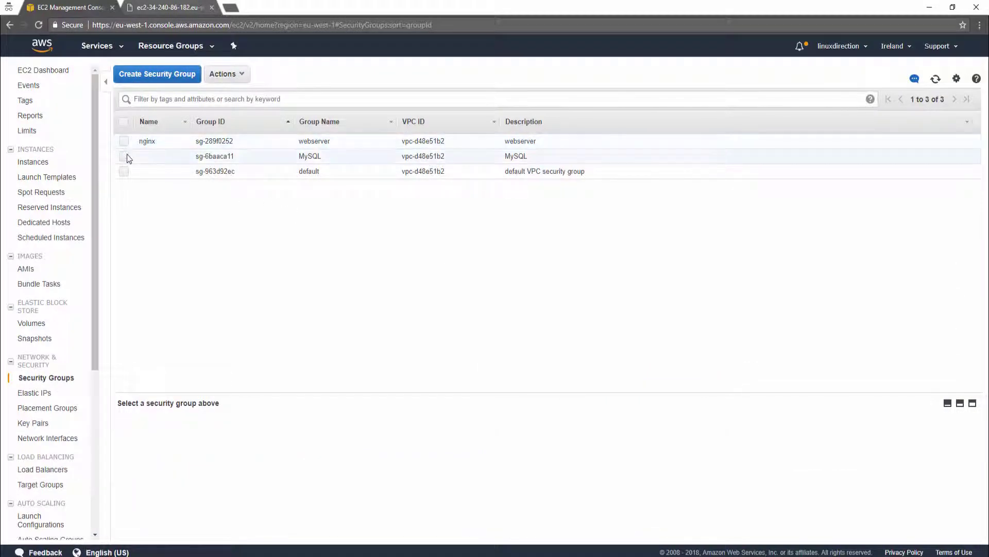
left_click(126, 154)
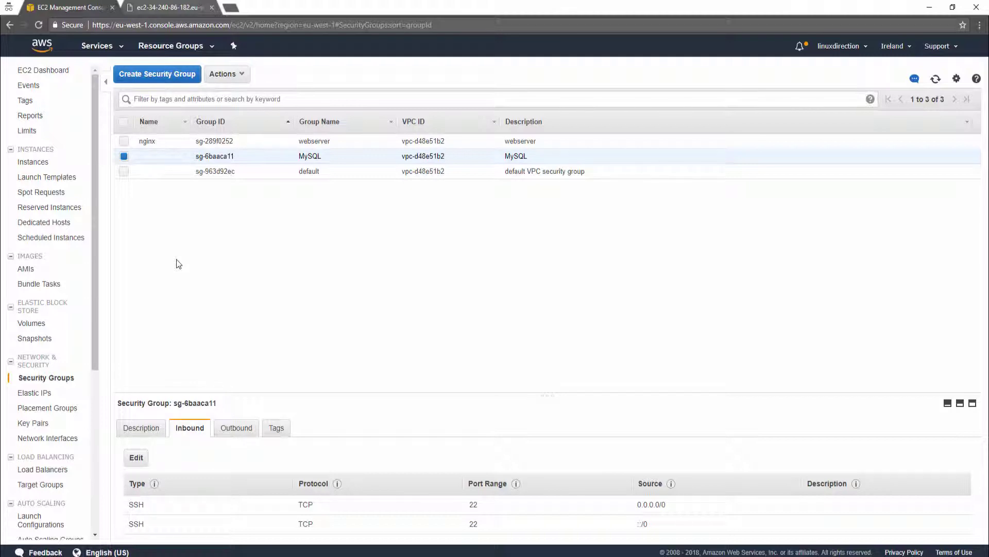
left_click(136, 457)
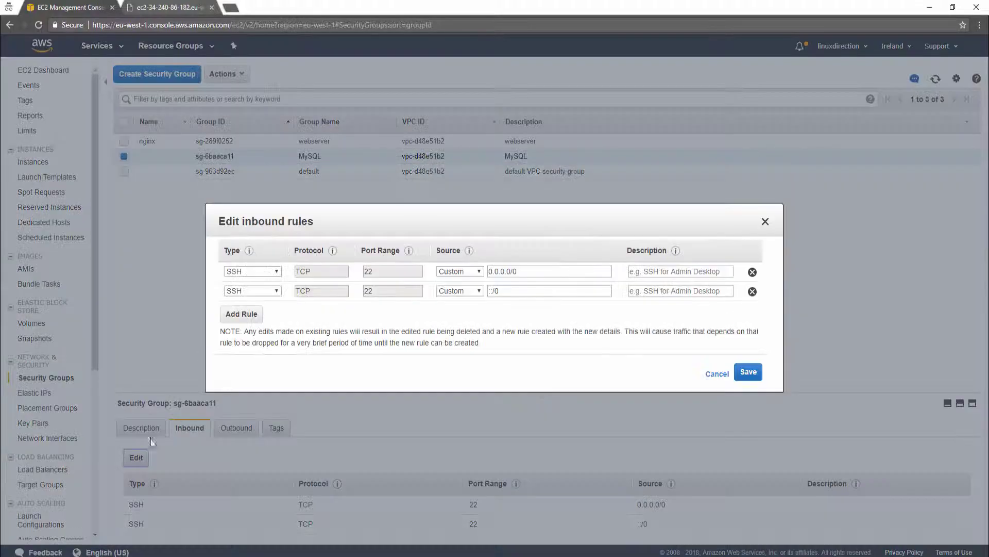
left_click(254, 323)
left_click(279, 311)
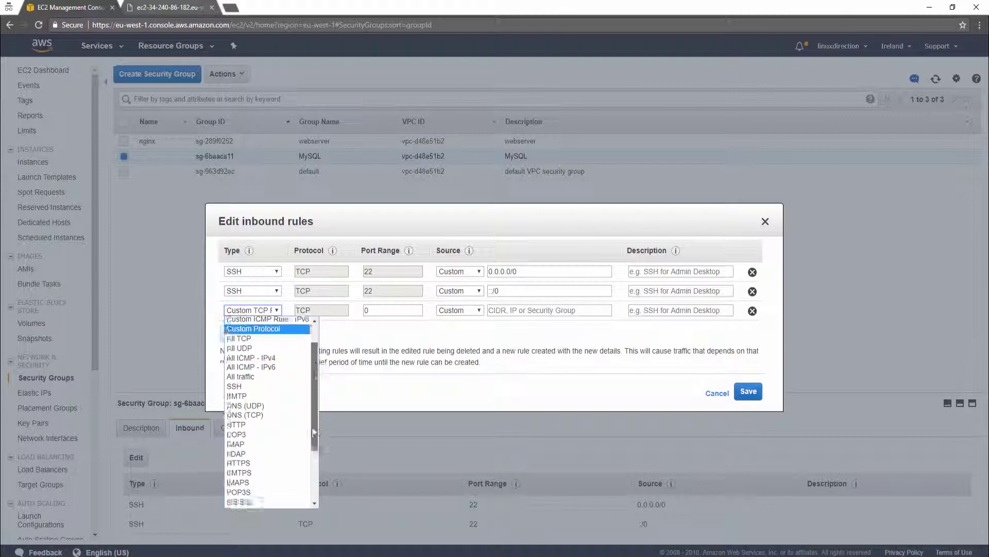
scroll(313, 431, "down", 3)
left_click(268, 435)
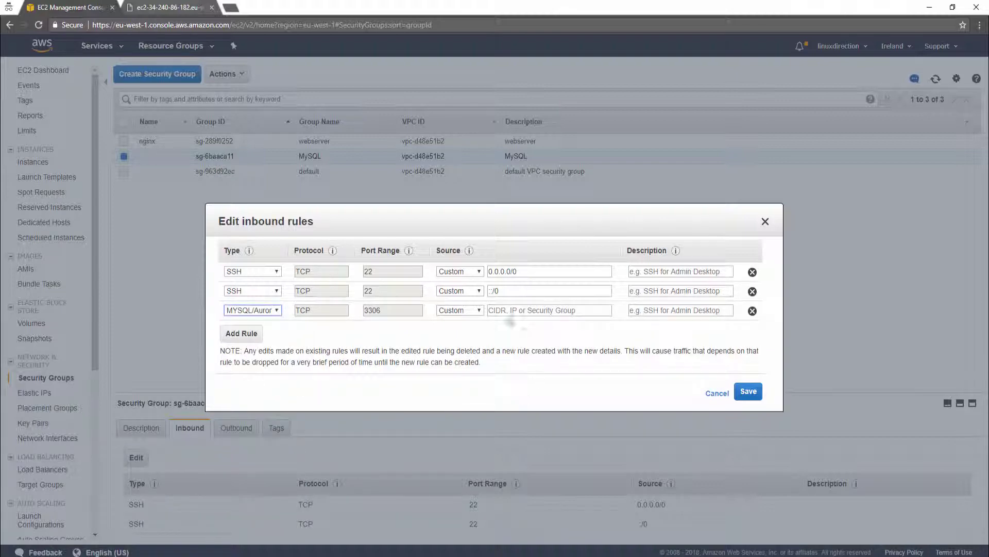
left_click(472, 311)
left_click(472, 332)
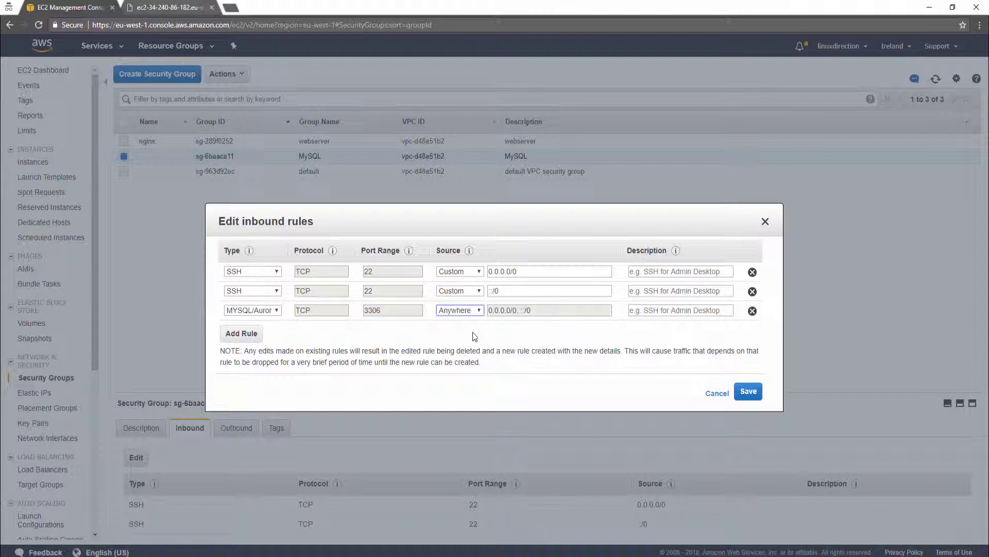
left_click(747, 392)
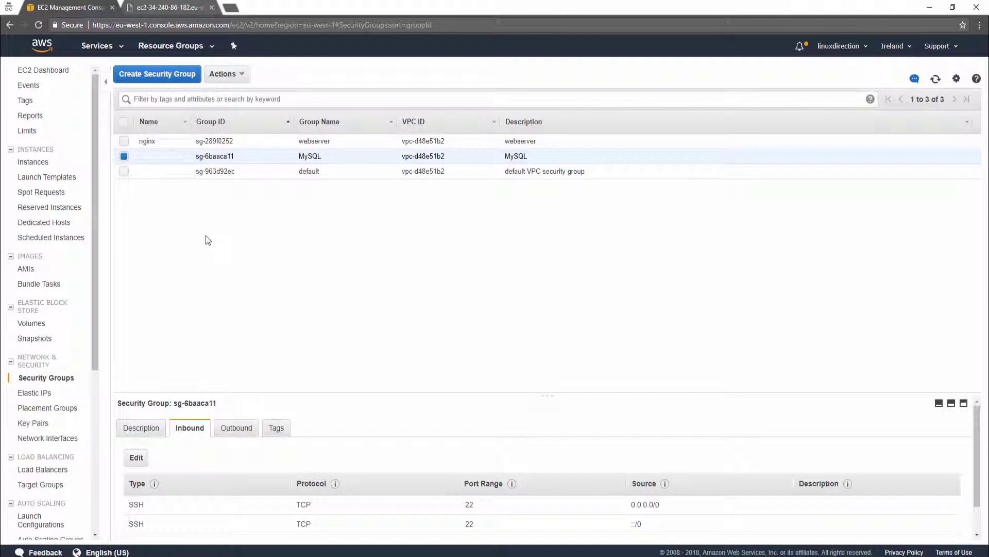
- Change the webserver-one instance's security groups so that both MySQL and webserver are assigned, leaving default unselected
left_click(44, 162)
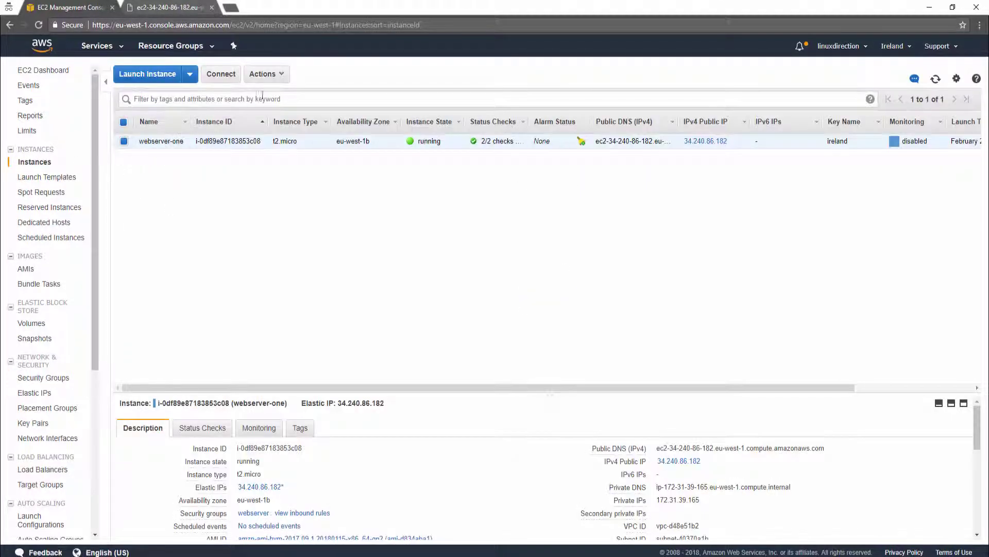
right_click(166, 141)
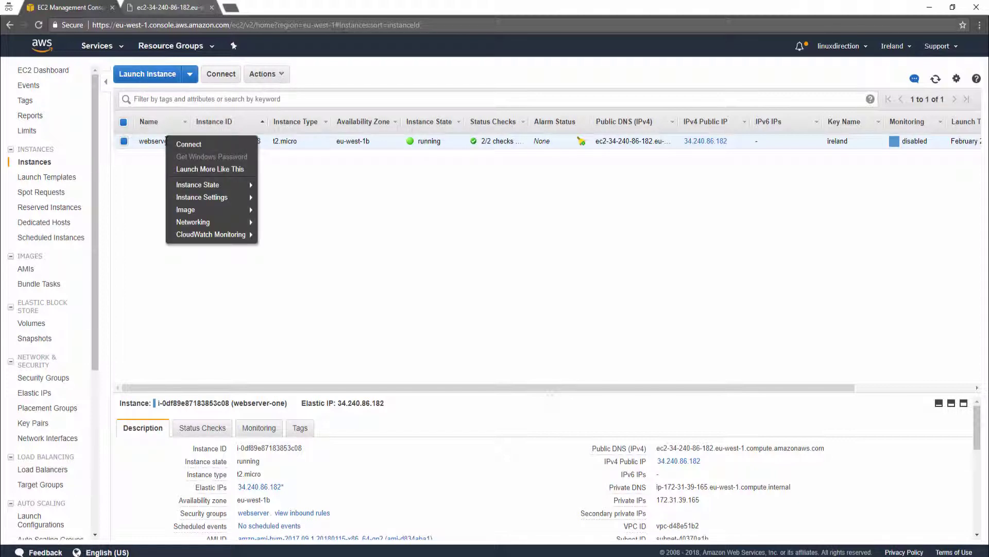
left_click(264, 73)
mouse_move(298, 171)
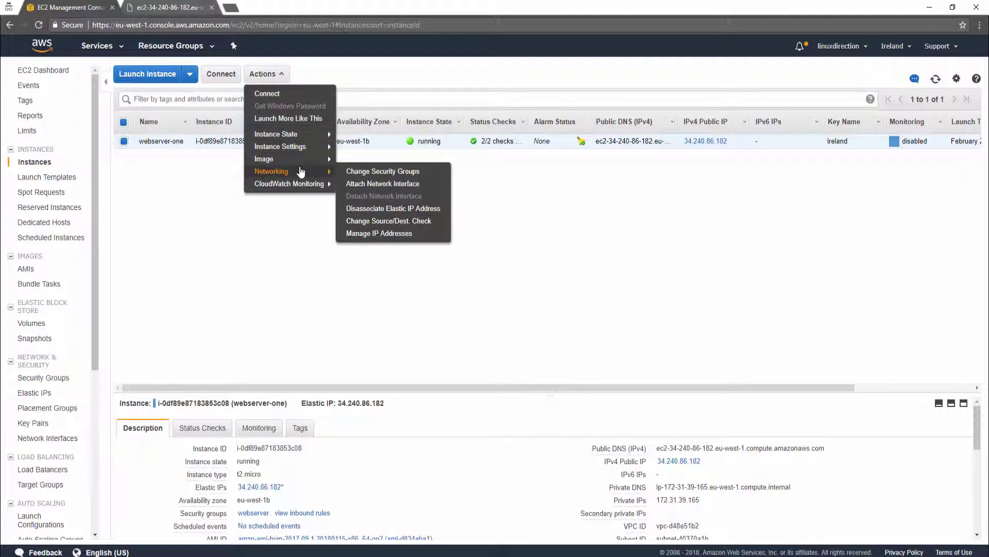
left_click(354, 172)
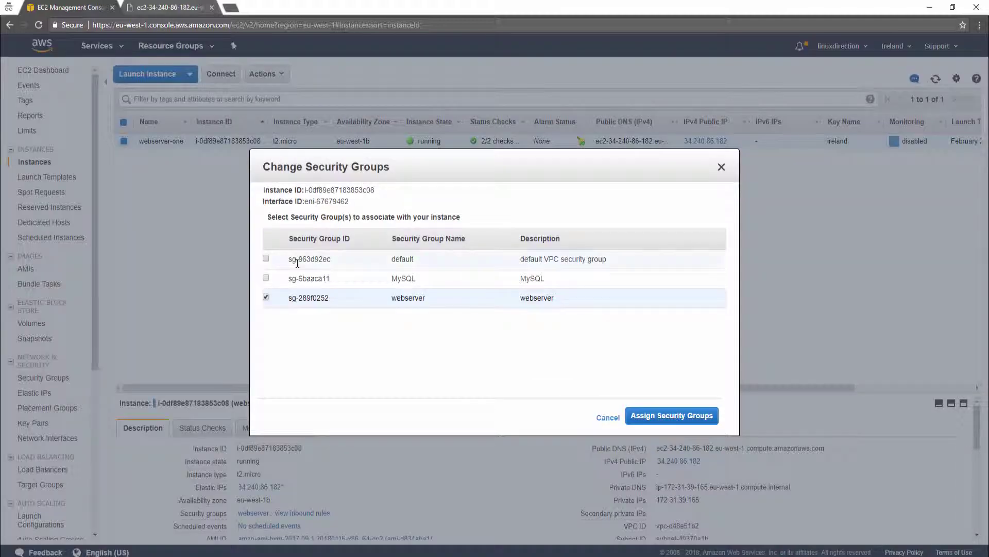
left_click(266, 297)
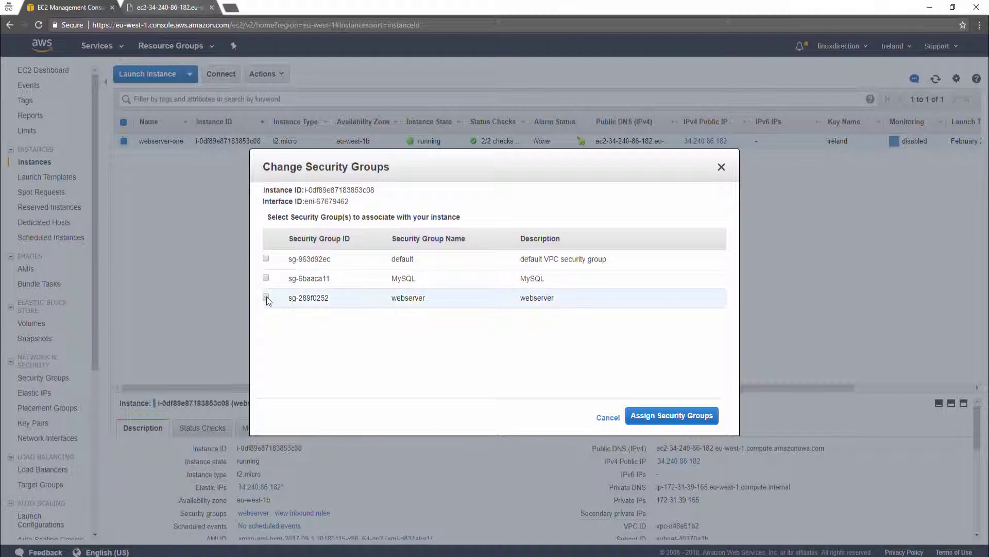
left_click(266, 258)
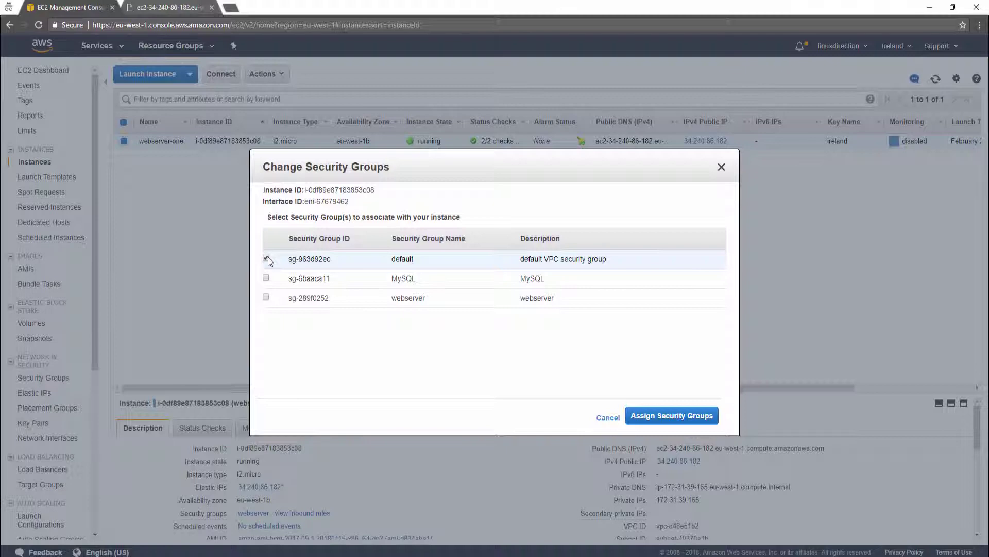
left_click(266, 278)
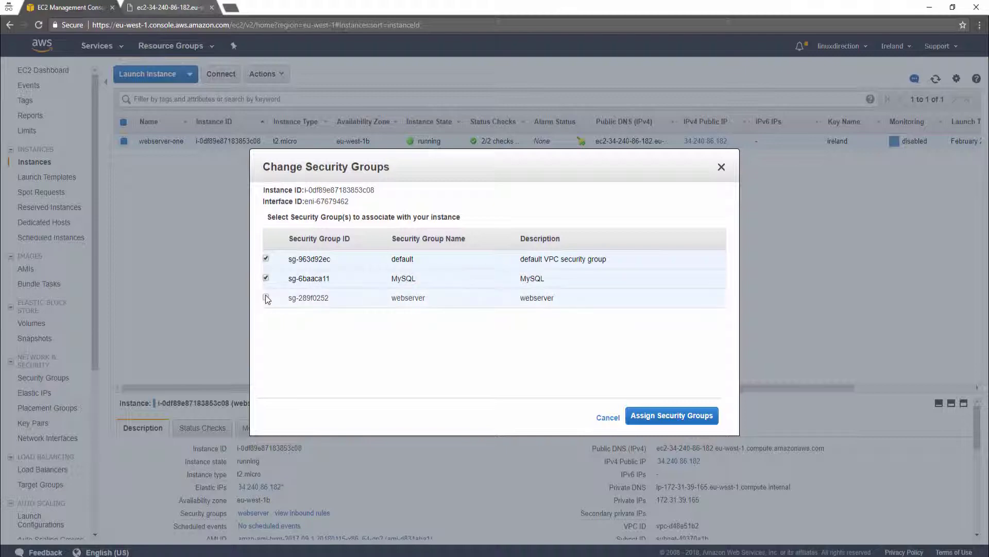
left_click(266, 297)
left_click(266, 258)
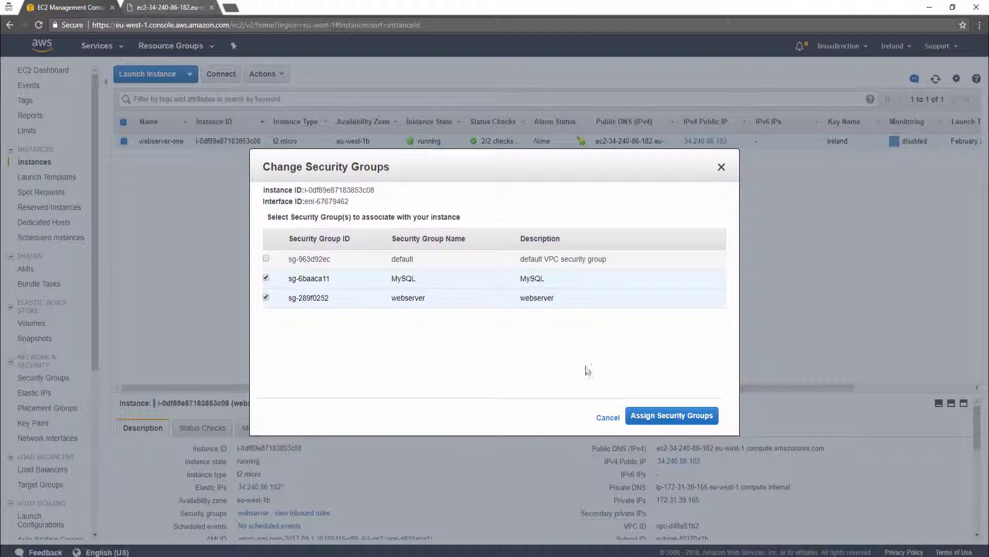
left_click(671, 415)
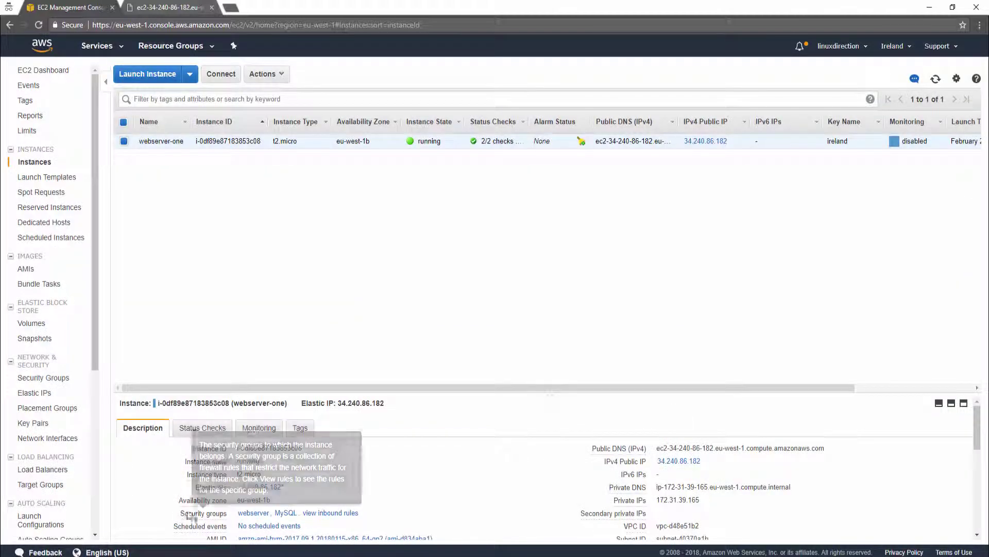